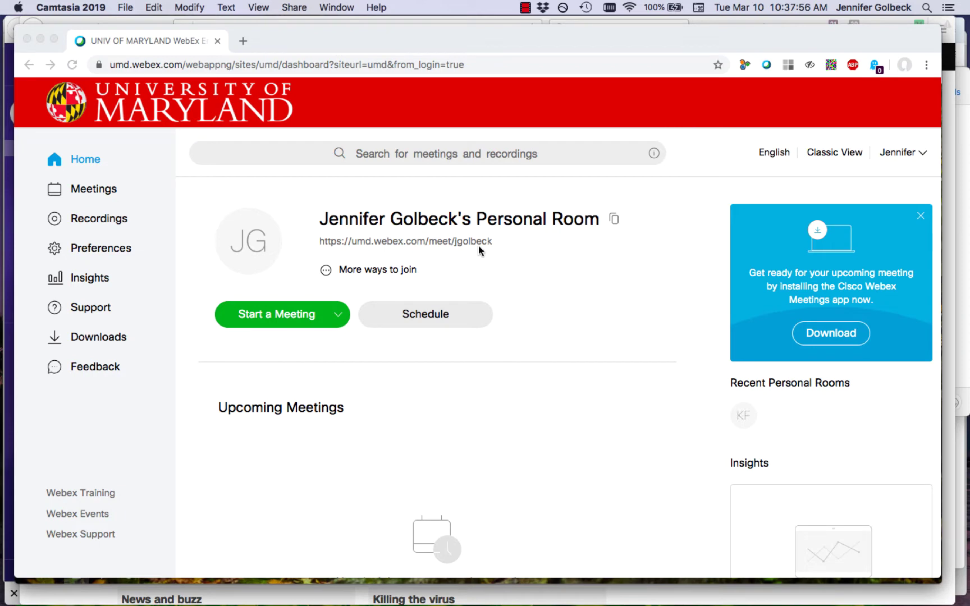
Copy the Personal Room's joining details from the Webex dashboard
{"action": "left_click", "coordinate": [615, 225]}
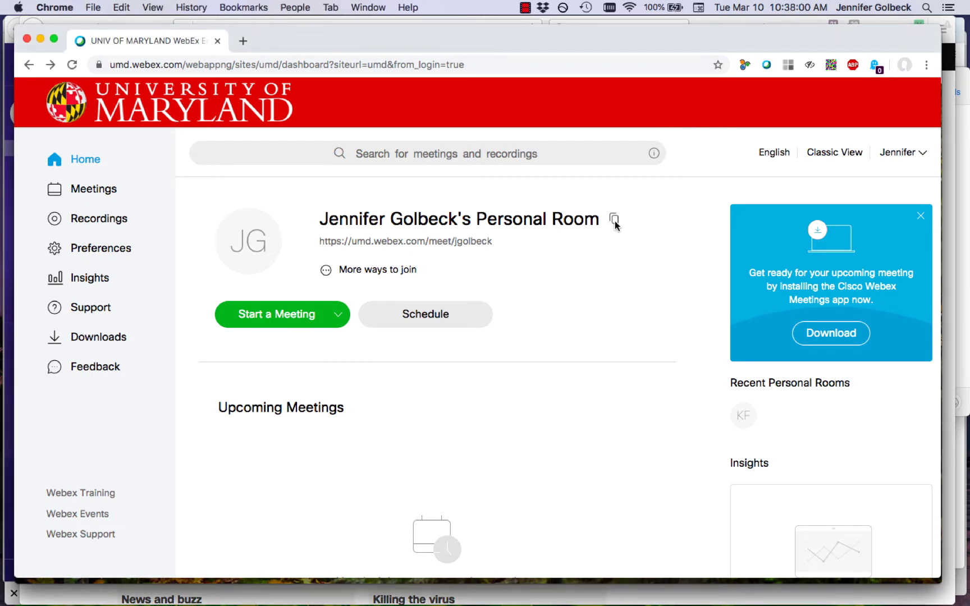
{"action": "left_click", "coordinate": [616, 226]}
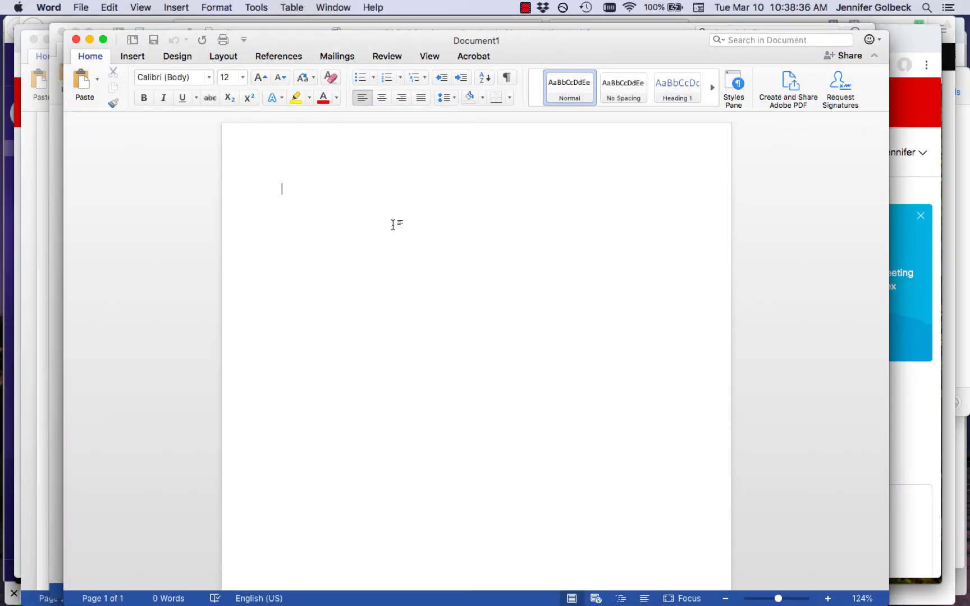
Paste the Personal Room link, dial-in and access code into Document1, then return to Chrome
{"action": "key", "text": "super+v"}
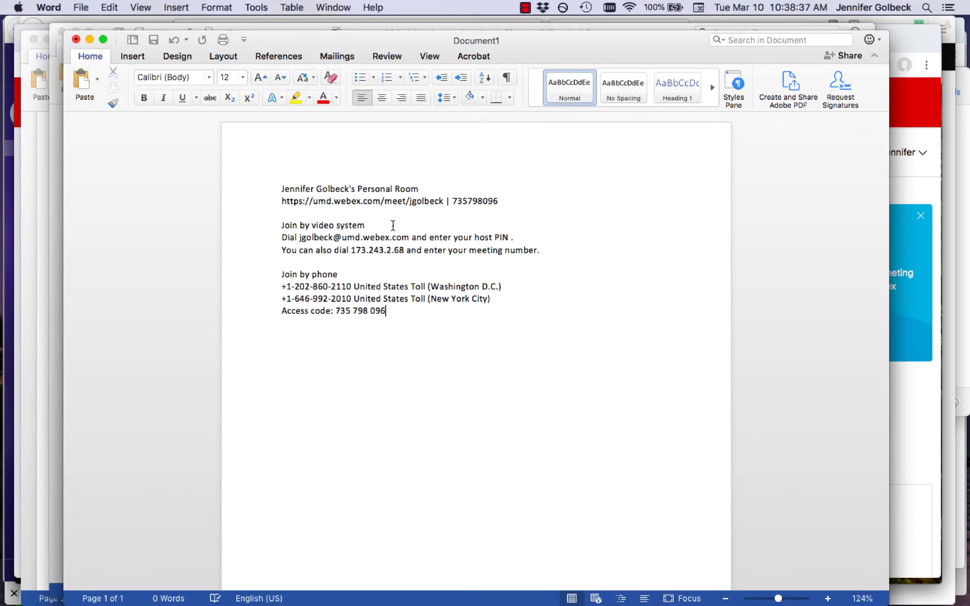
{"action": "scroll", "coordinate": [392, 225], "scroll_direction": "up", "scroll_amount": 5}
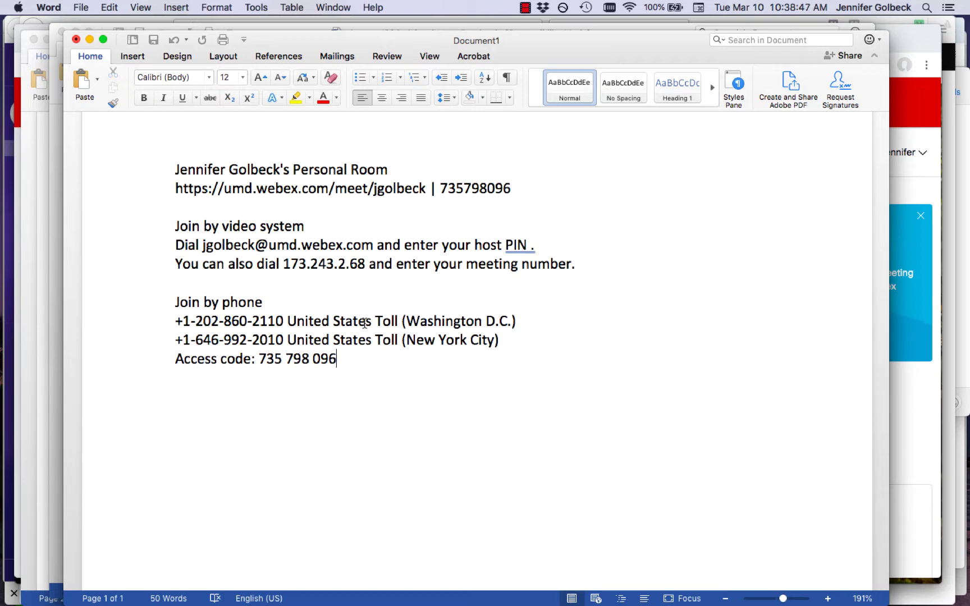
{"action": "left_click", "coordinate": [913, 434]}
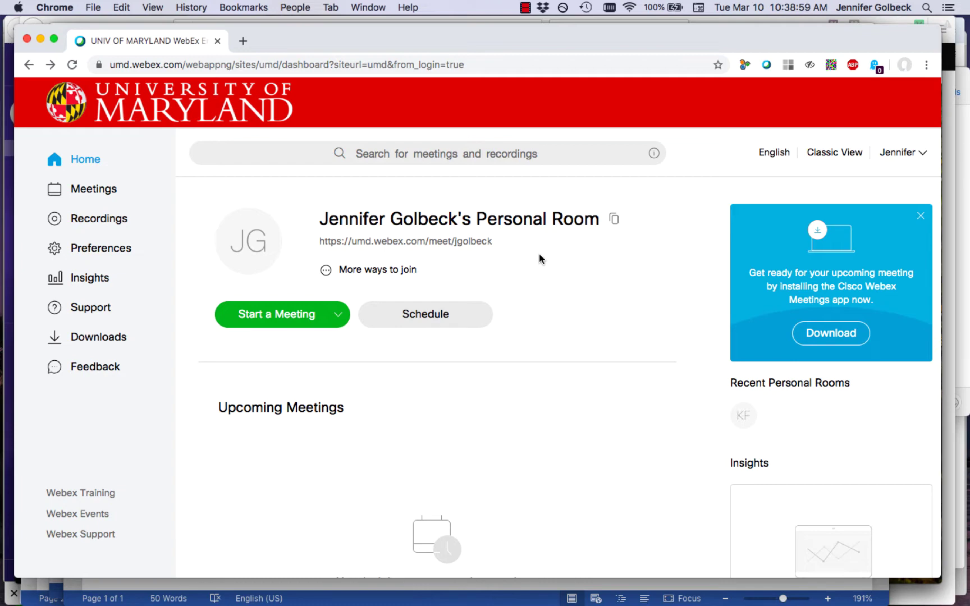
Begin scheduling a new meeting with the topic 'Test Meeting'
{"action": "left_click", "coordinate": [417, 321]}
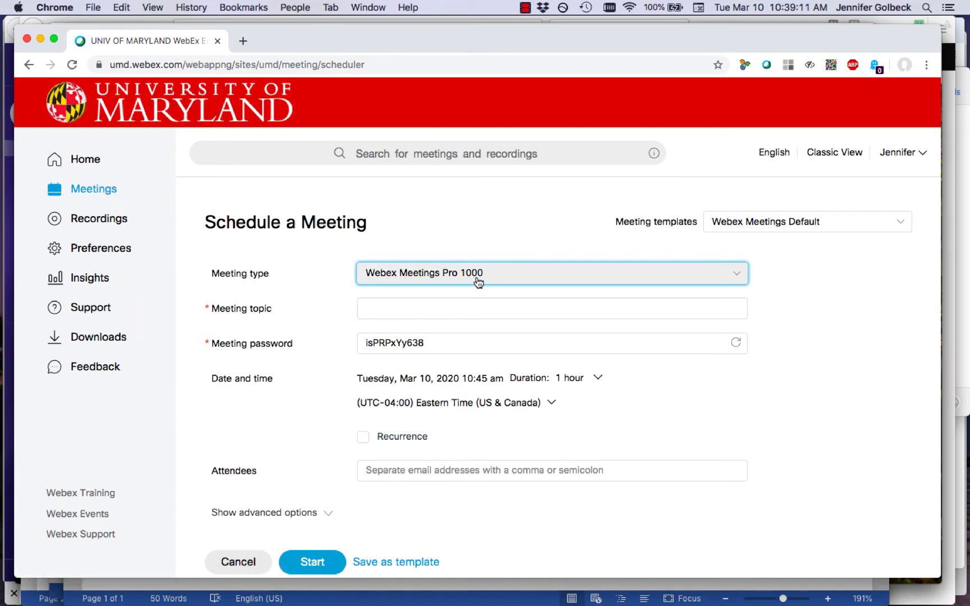
{"action": "left_click", "coordinate": [458, 306]}
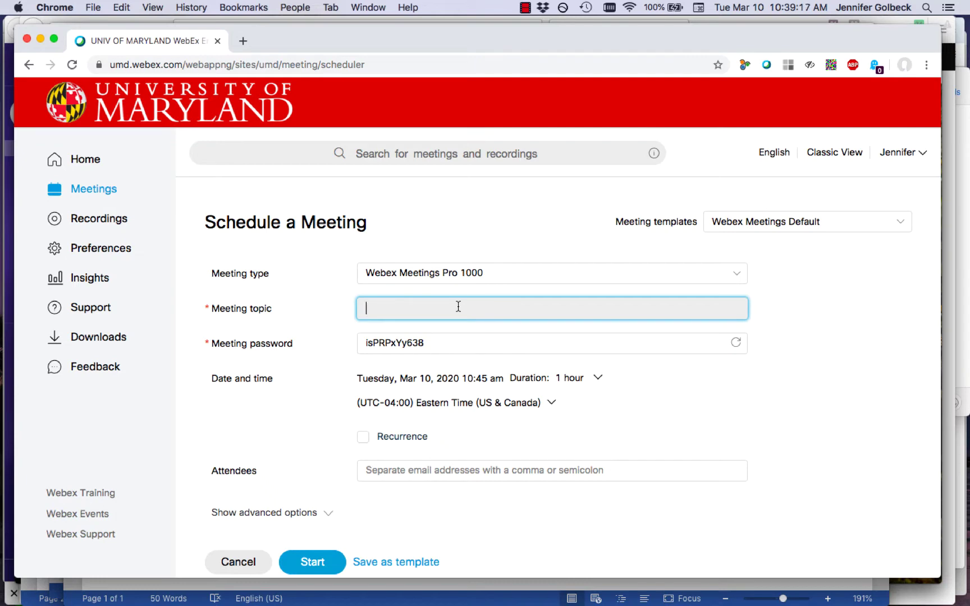
{"action": "type", "text": "Test Meeting"}
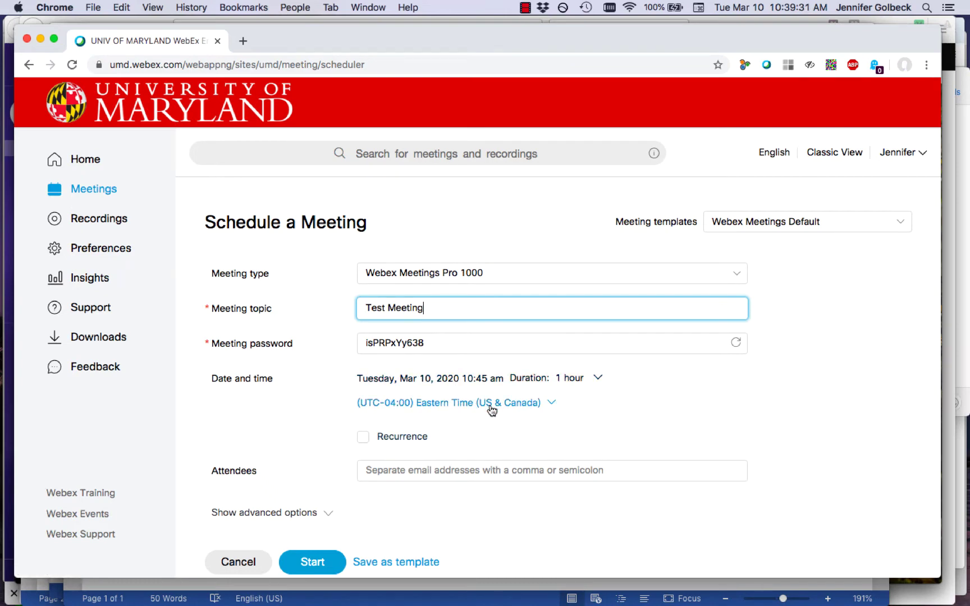
{"action": "left_click", "coordinate": [422, 469]}
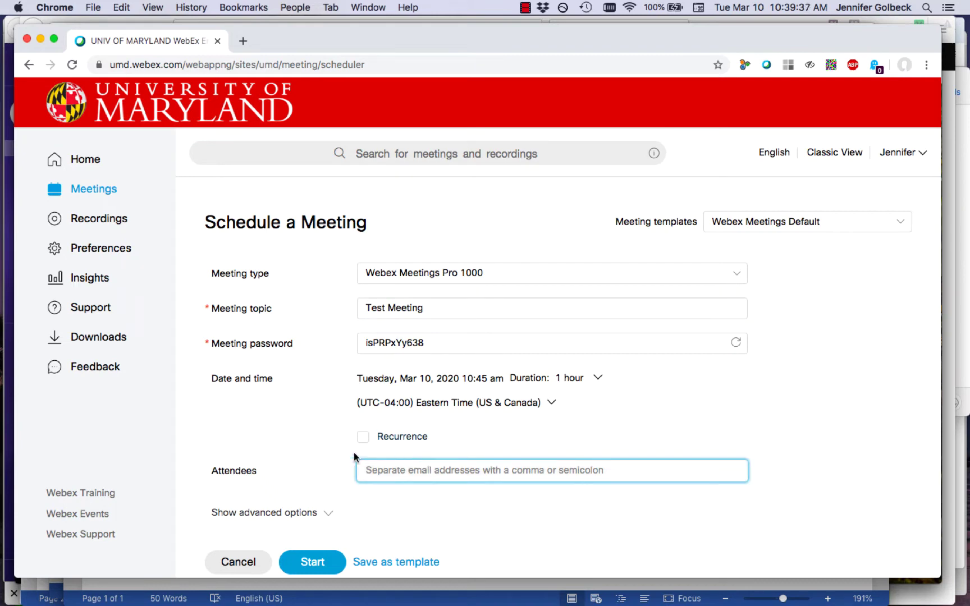
Review the advanced and audio connection options, keep defaults, and start Test Meeting immediately
{"action": "left_click", "coordinate": [331, 513]}
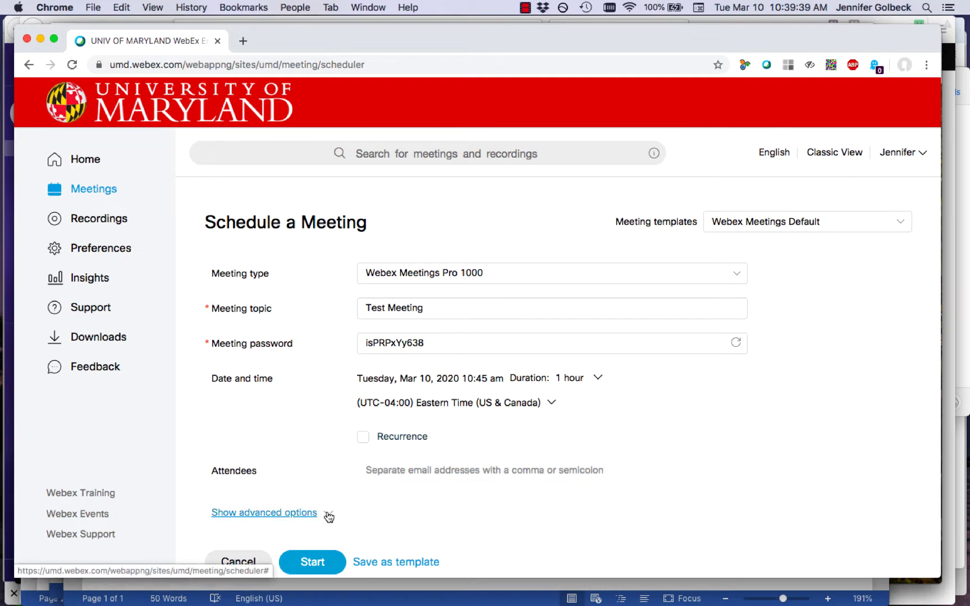
{"action": "scroll", "coordinate": [655, 429], "scroll_direction": "down", "scroll_amount": 2}
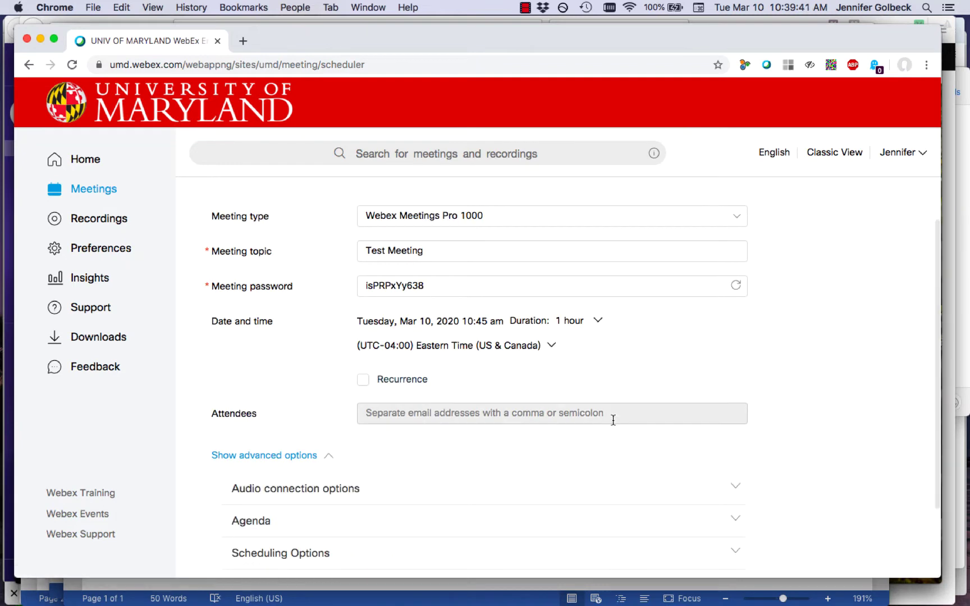
{"action": "scroll", "coordinate": [611, 417], "scroll_direction": "down", "scroll_amount": 3}
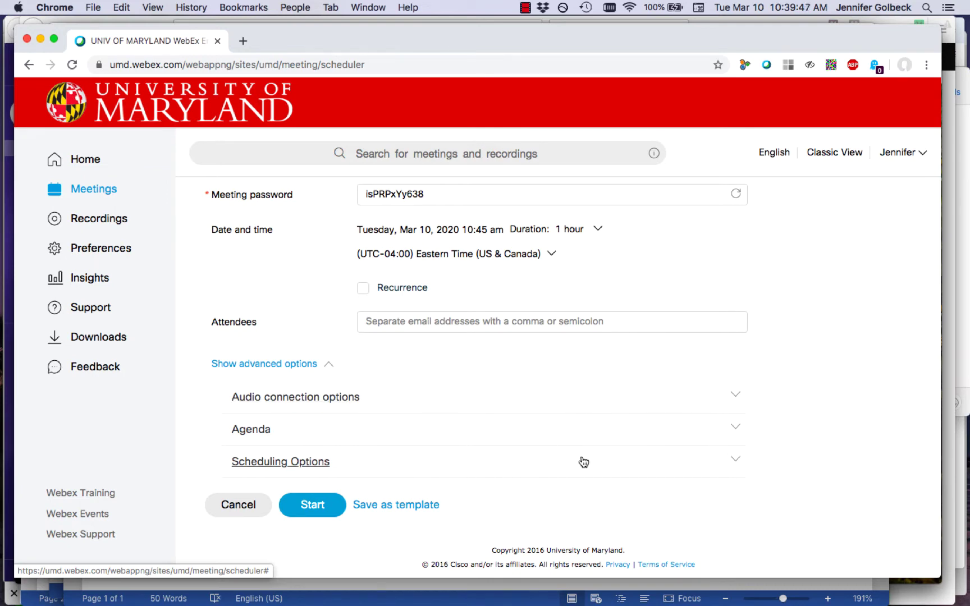
{"action": "left_click", "coordinate": [729, 397]}
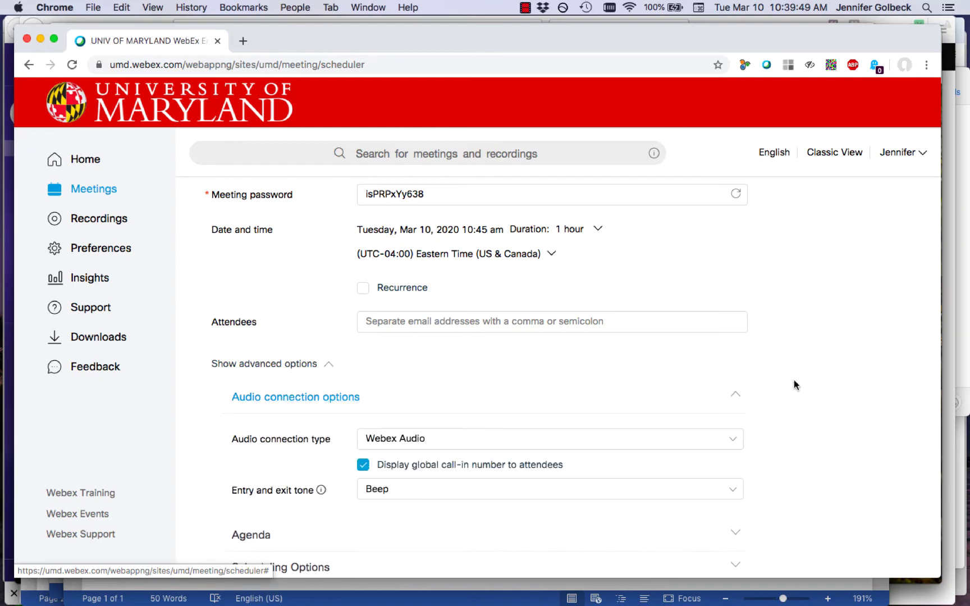
{"action": "scroll", "coordinate": [795, 379], "scroll_direction": "down", "scroll_amount": 1}
{"action": "scroll", "coordinate": [794, 380], "scroll_direction": "down", "scroll_amount": 3}
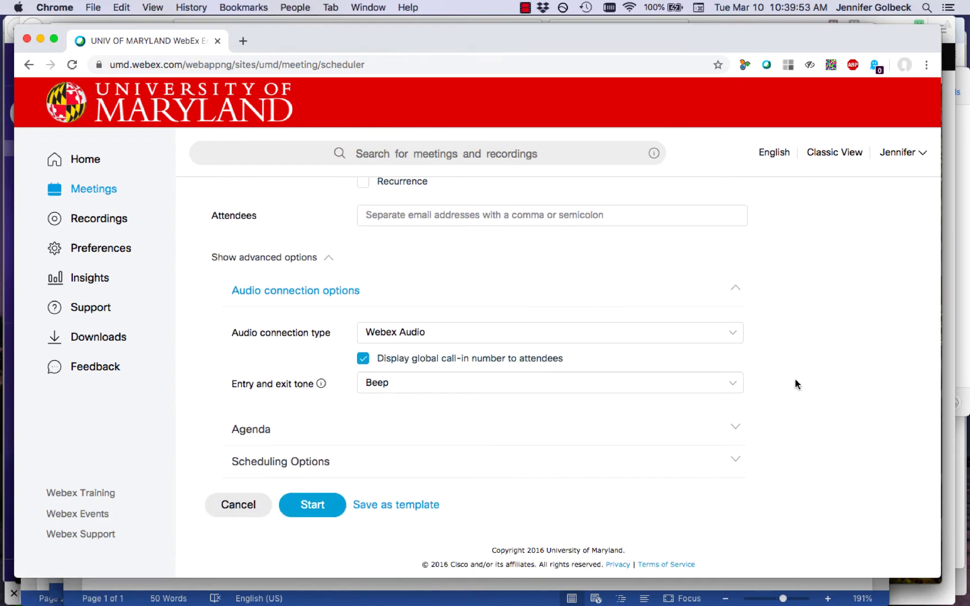
{"action": "left_click", "coordinate": [330, 262]}
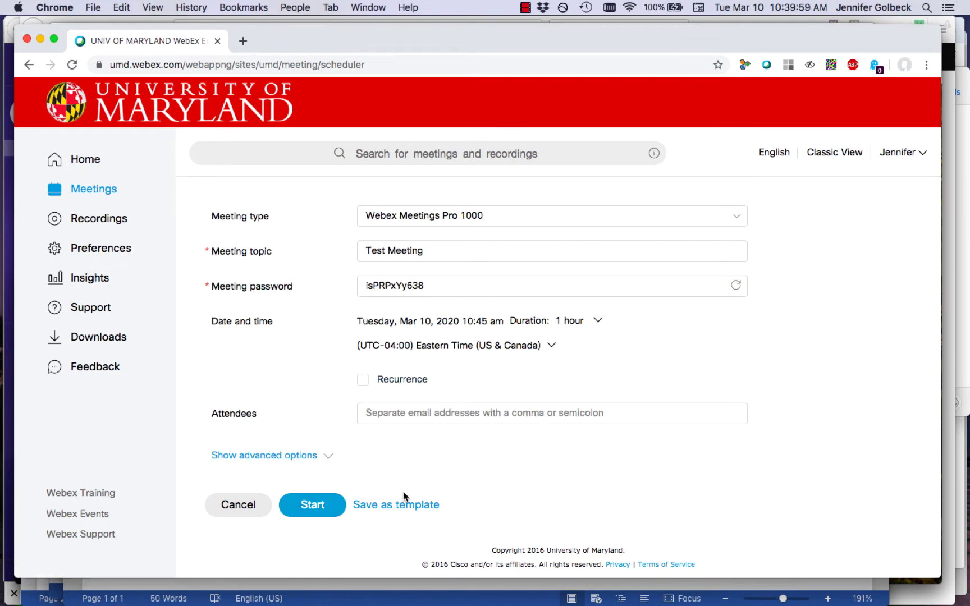
{"action": "left_click", "coordinate": [322, 505]}
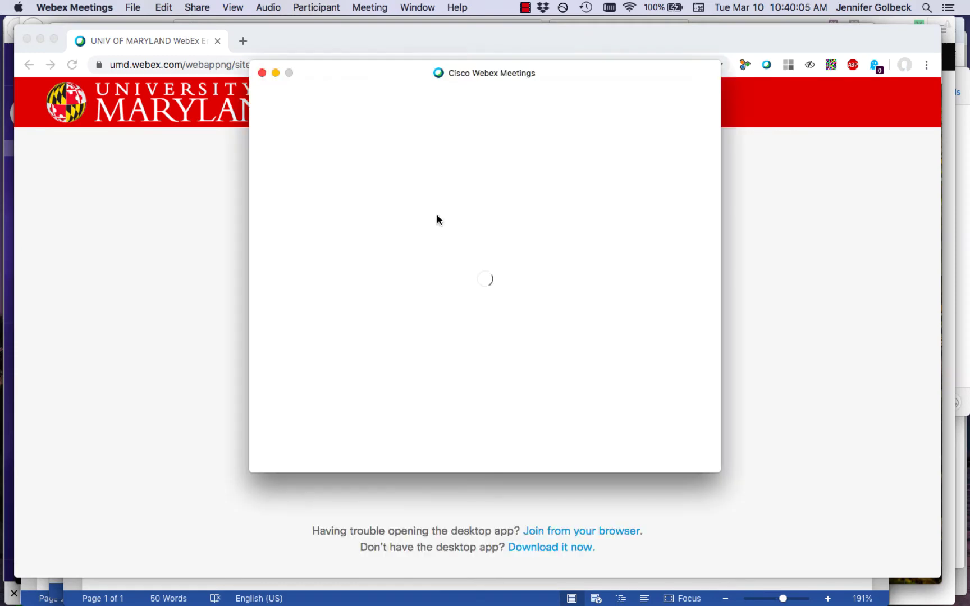
Close the Test Meeting preview in the Webex Meetings app and go back to the scheduling form
{"action": "left_click", "coordinate": [775, 311]}
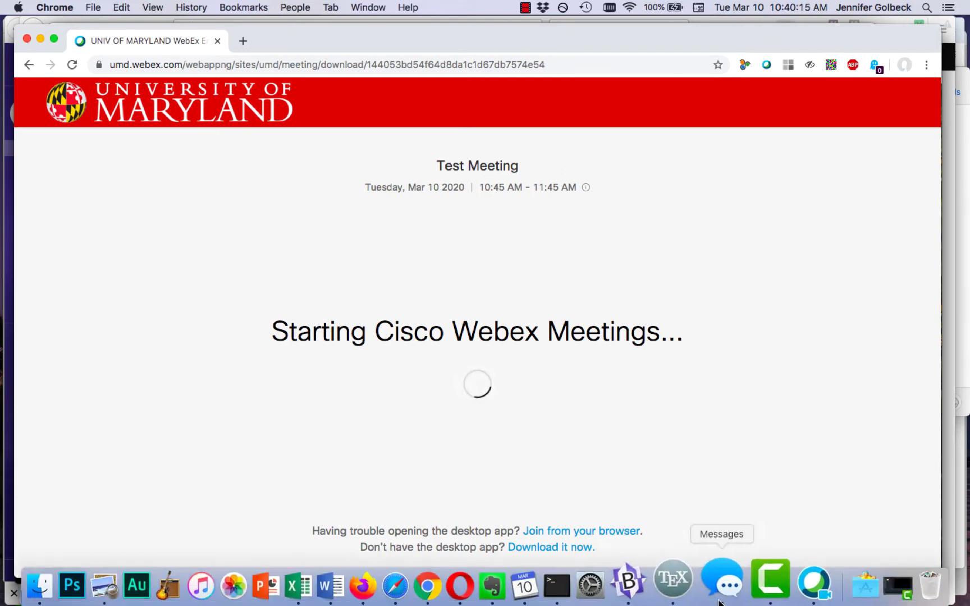
{"action": "left_click", "coordinate": [788, 583]}
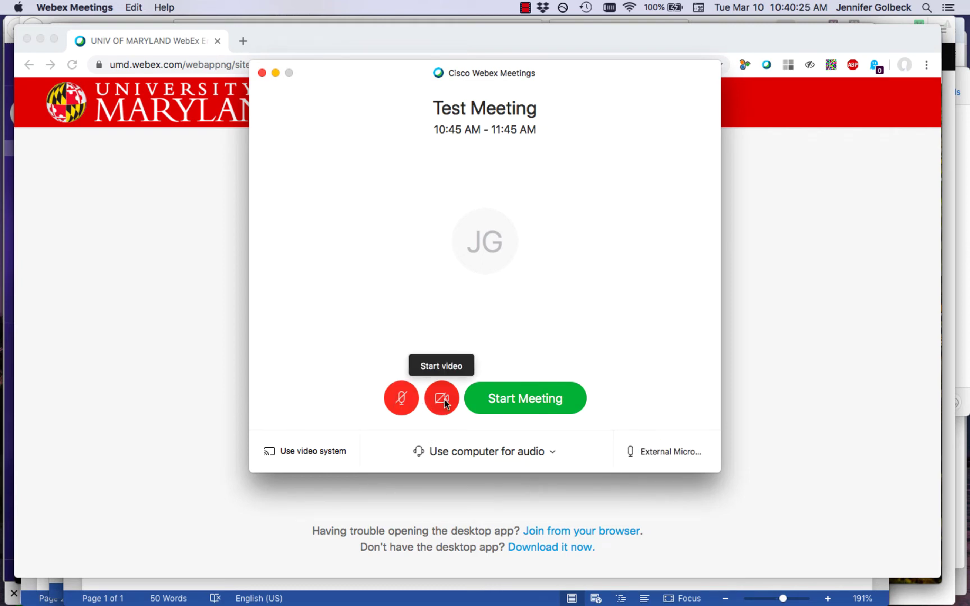
{"action": "left_click", "coordinate": [523, 403]}
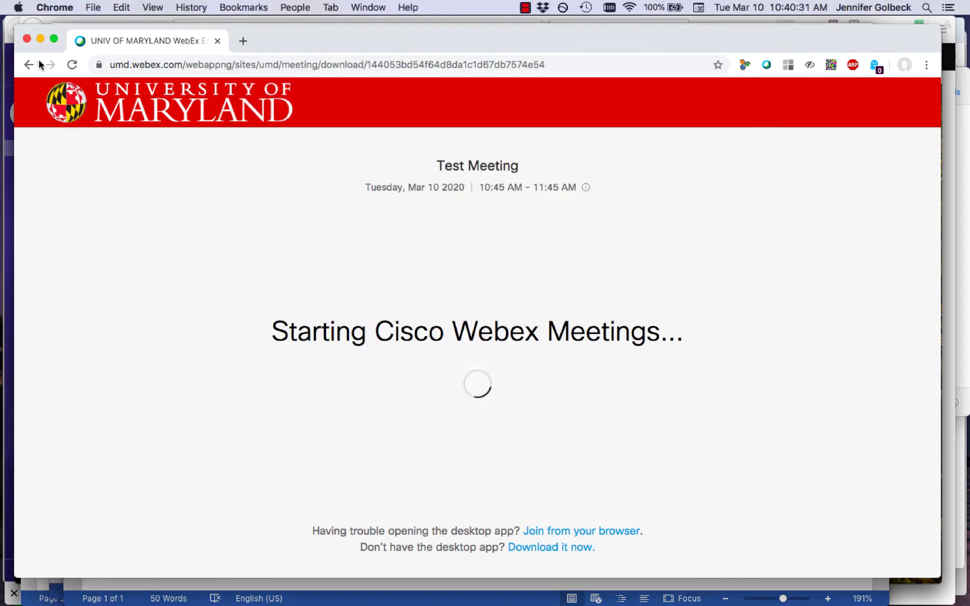
{"action": "left_click", "coordinate": [32, 65]}
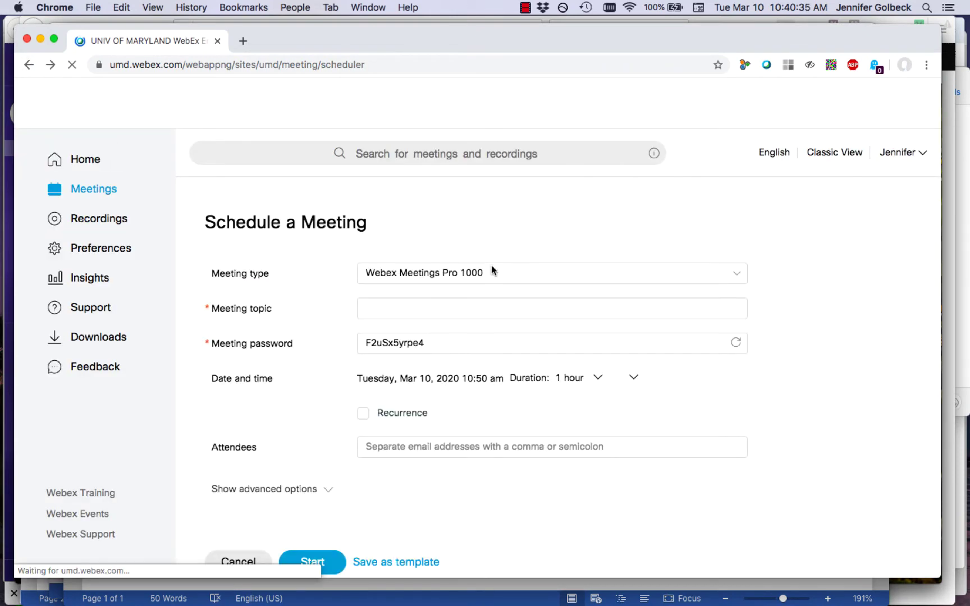
Schedule 'Test Meeting 2' for Wednesday, Mar 11, 2020 at 10:50 am, lasting one hour
{"action": "left_click", "coordinate": [475, 381]}
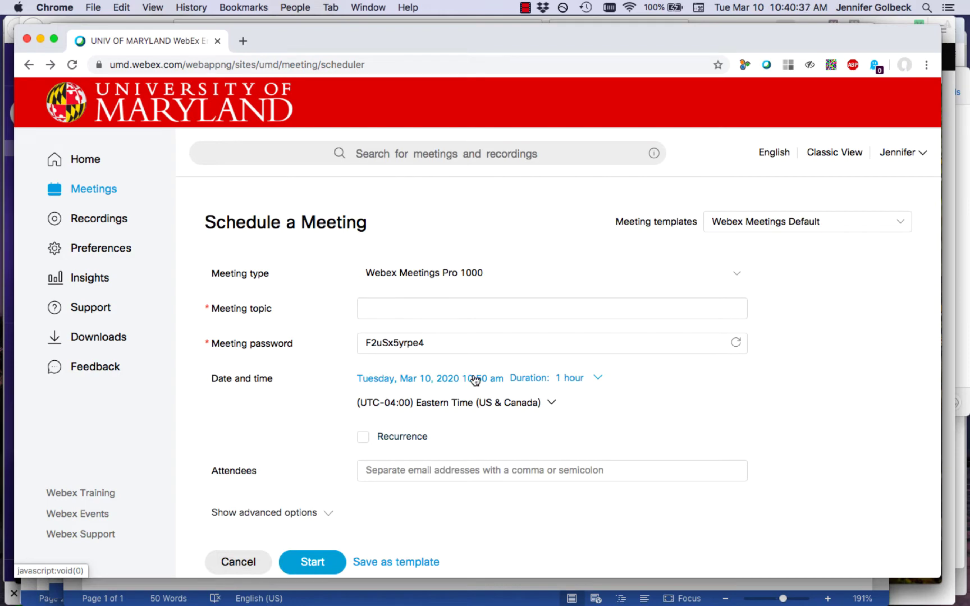
{"action": "left_click", "coordinate": [449, 267]}
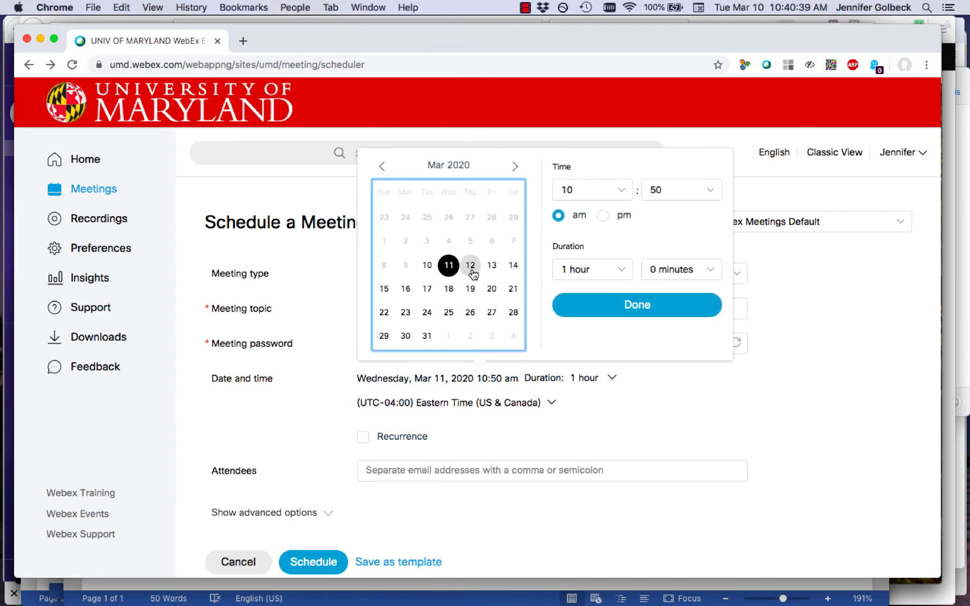
{"action": "left_click", "coordinate": [592, 303]}
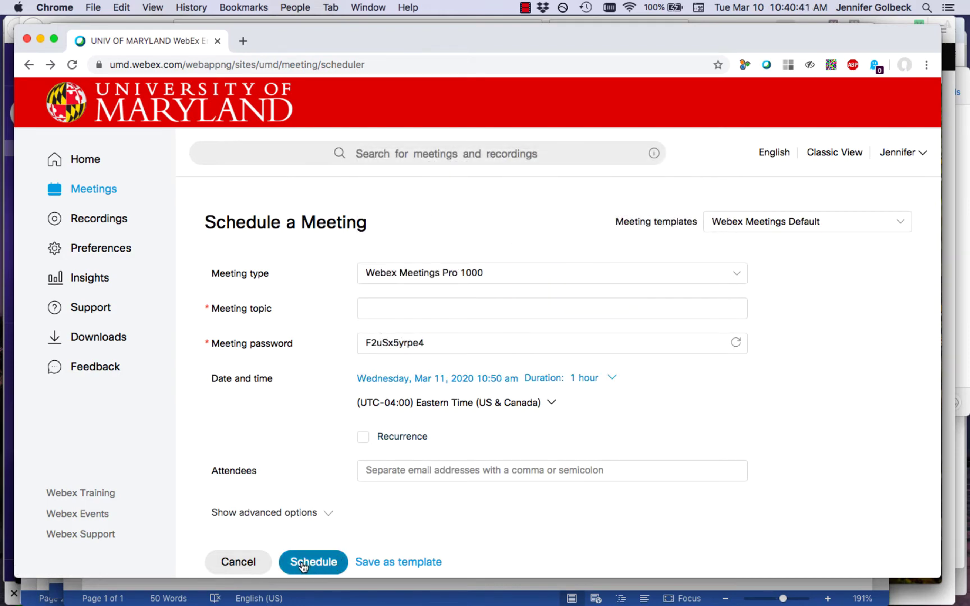
{"action": "left_click", "coordinate": [332, 568]}
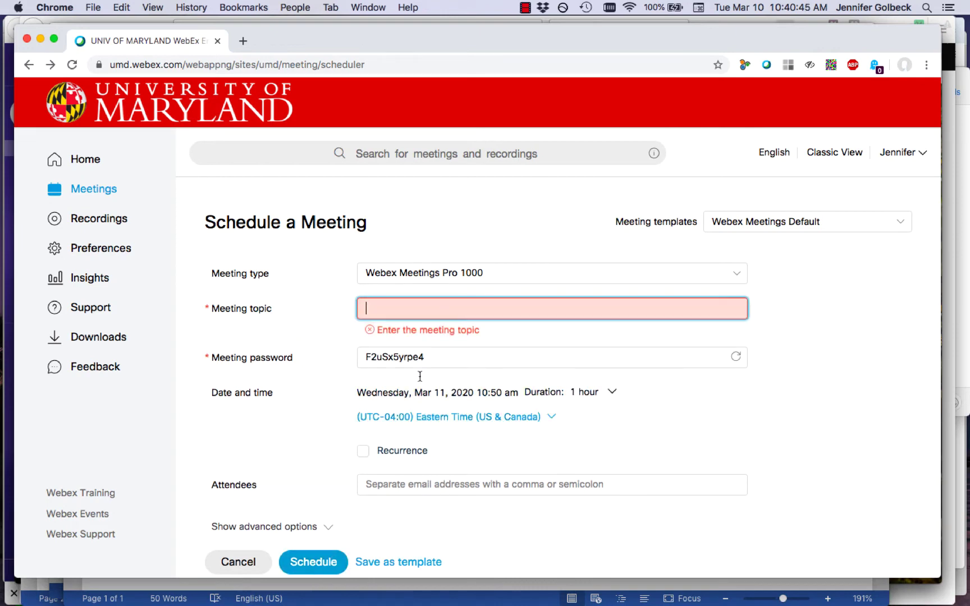
{"action": "type", "text": "Test Meeting 2"}
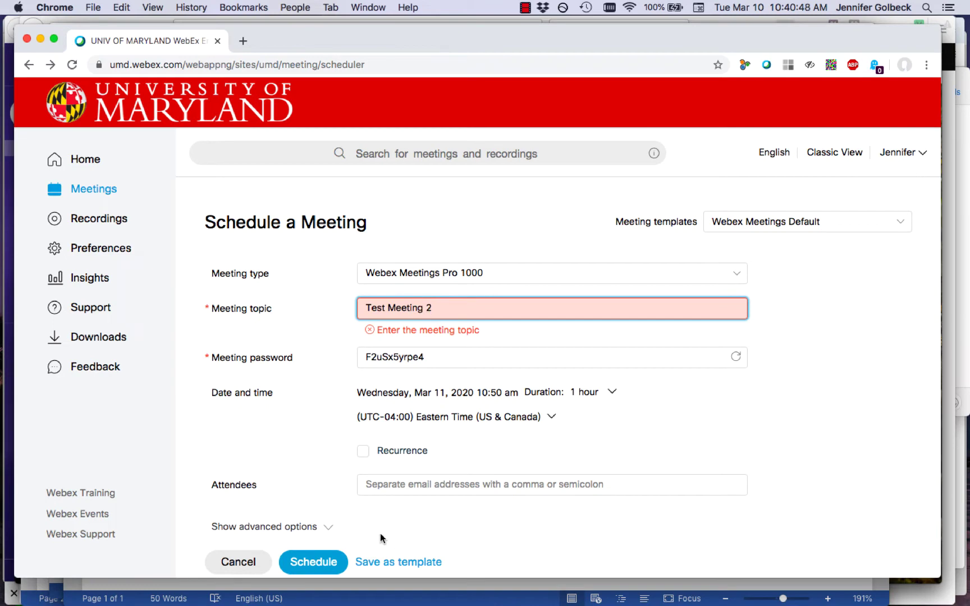
{"action": "left_click", "coordinate": [317, 560]}
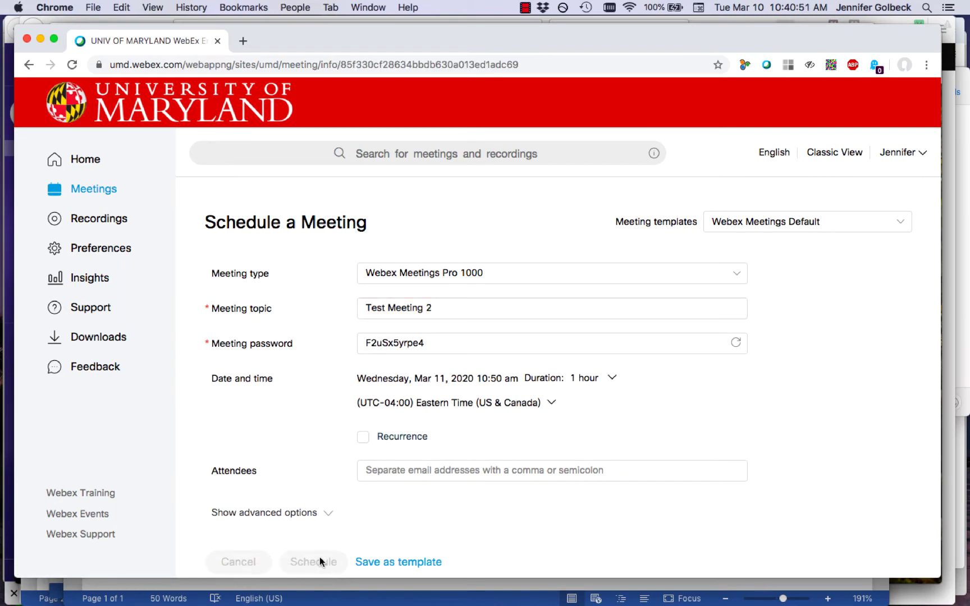
Look over Test Meeting 2's details, then start a Personal Room meeting from Home
{"action": "scroll", "coordinate": [563, 340], "scroll_direction": "down", "scroll_amount": 2}
{"action": "scroll", "coordinate": [563, 339], "scroll_direction": "up", "scroll_amount": 1}
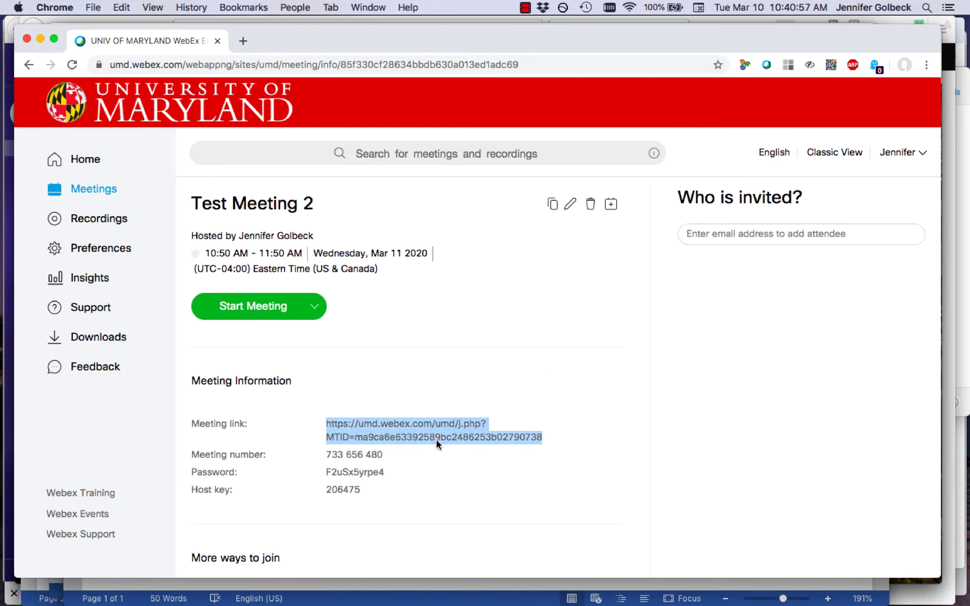
{"action": "scroll", "coordinate": [435, 442], "scroll_direction": "down", "scroll_amount": 4}
{"action": "scroll", "coordinate": [435, 443], "scroll_direction": "down", "scroll_amount": 3}
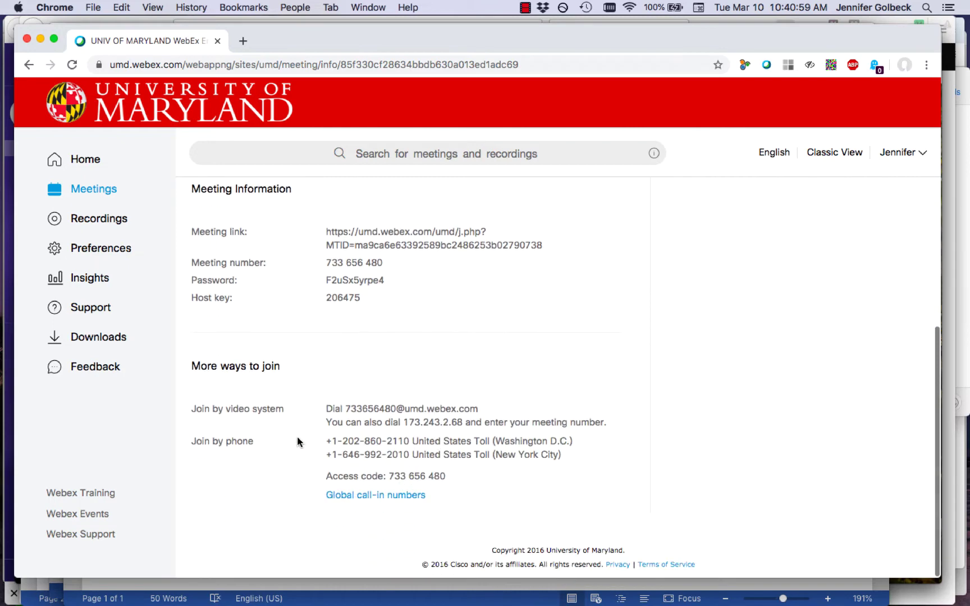
{"action": "scroll", "coordinate": [440, 512], "scroll_direction": "up", "scroll_amount": 7}
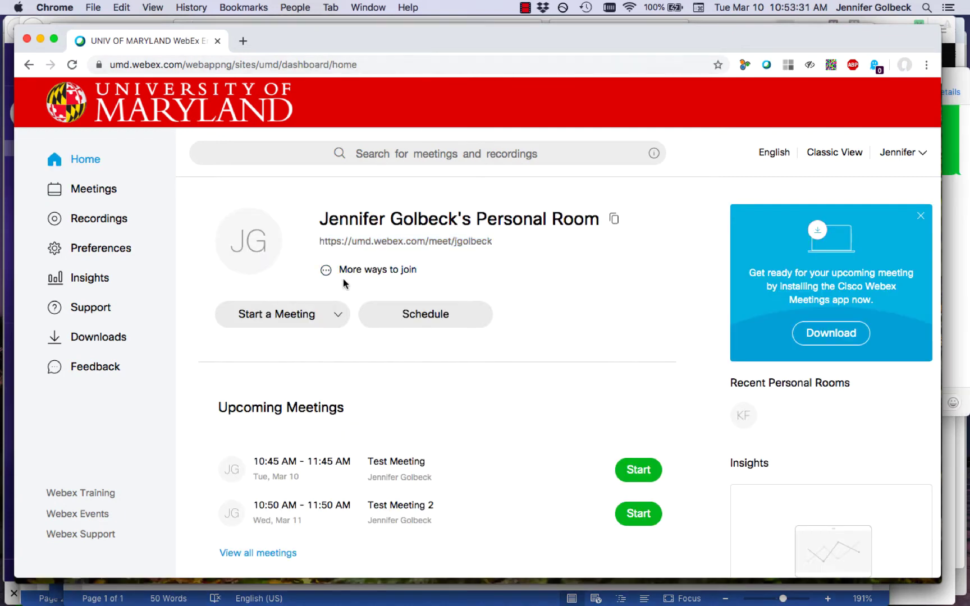
{"action": "left_click", "coordinate": [270, 317]}
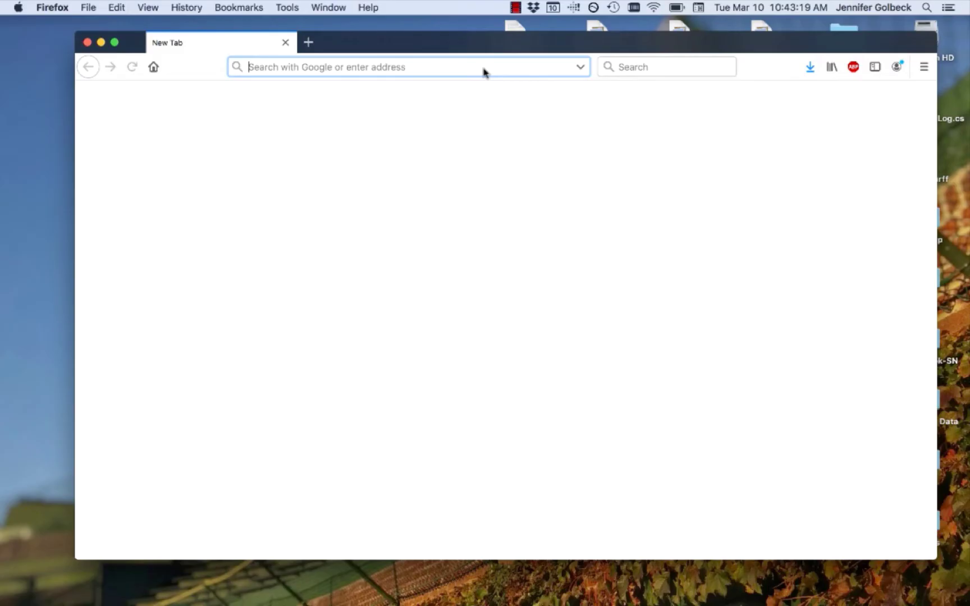
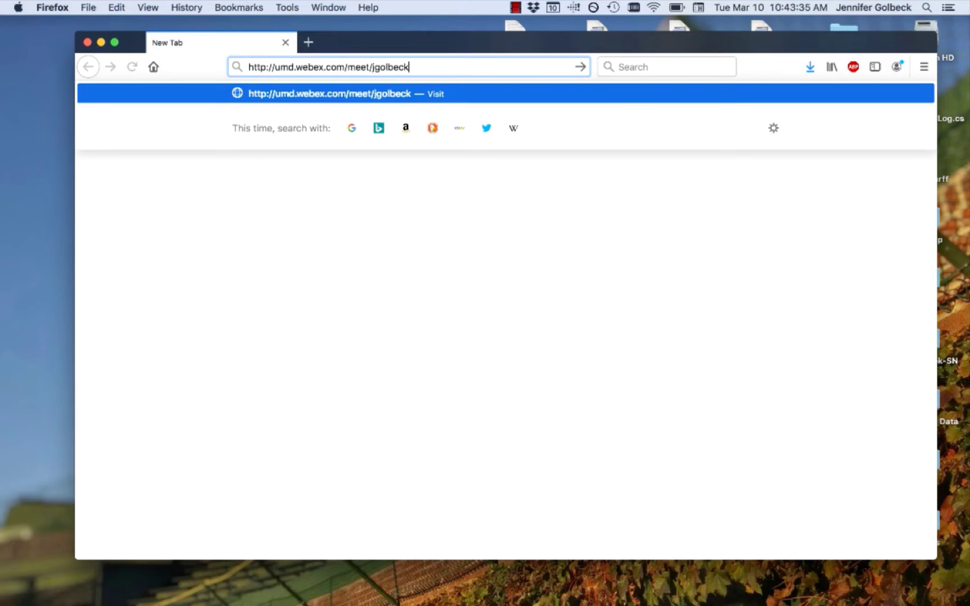
Load the personal room URL in Firefox and download the Webex.pkg desktop app installer
{"action": "key", "text": "Return"}
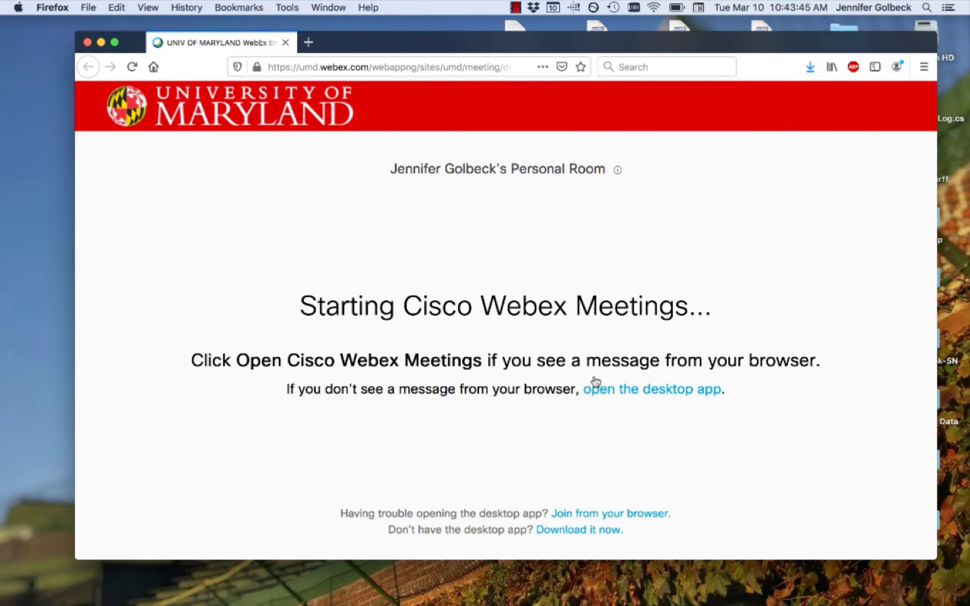
{"action": "left_click", "coordinate": [621, 390]}
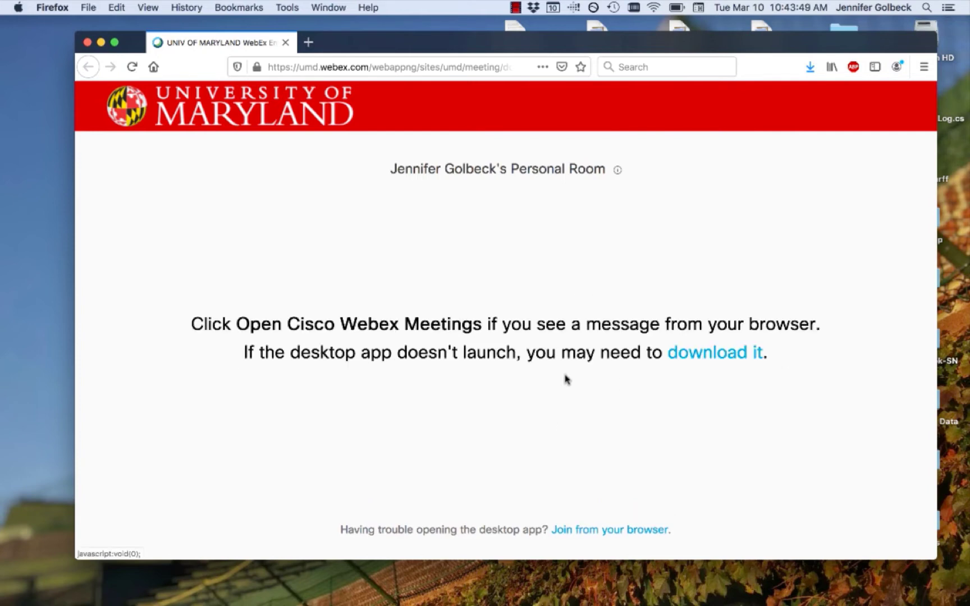
{"action": "left_click", "coordinate": [707, 363]}
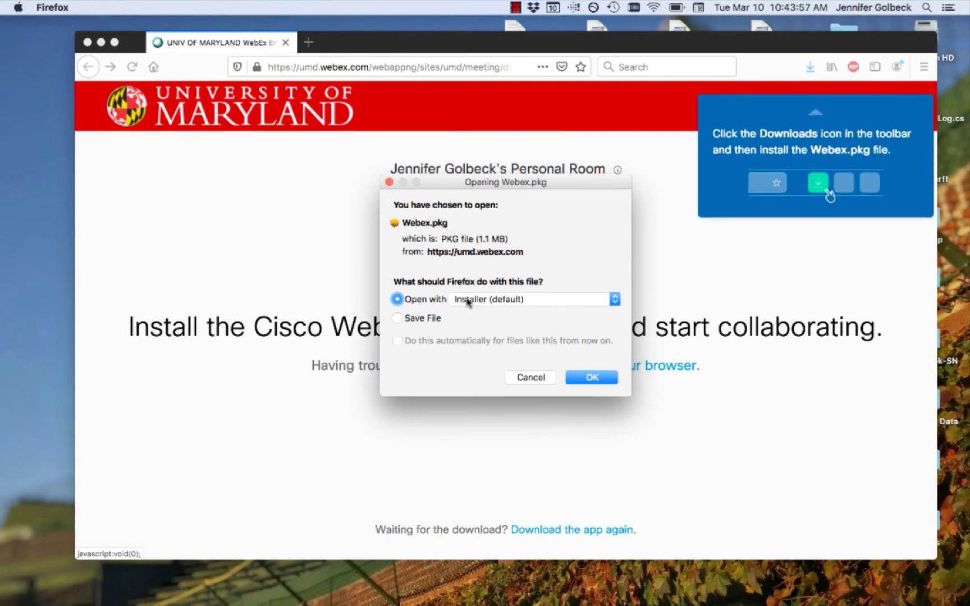
Open Webex.pkg in the macOS Installer and continue past the package check to install
{"action": "left_click", "coordinate": [591, 377]}
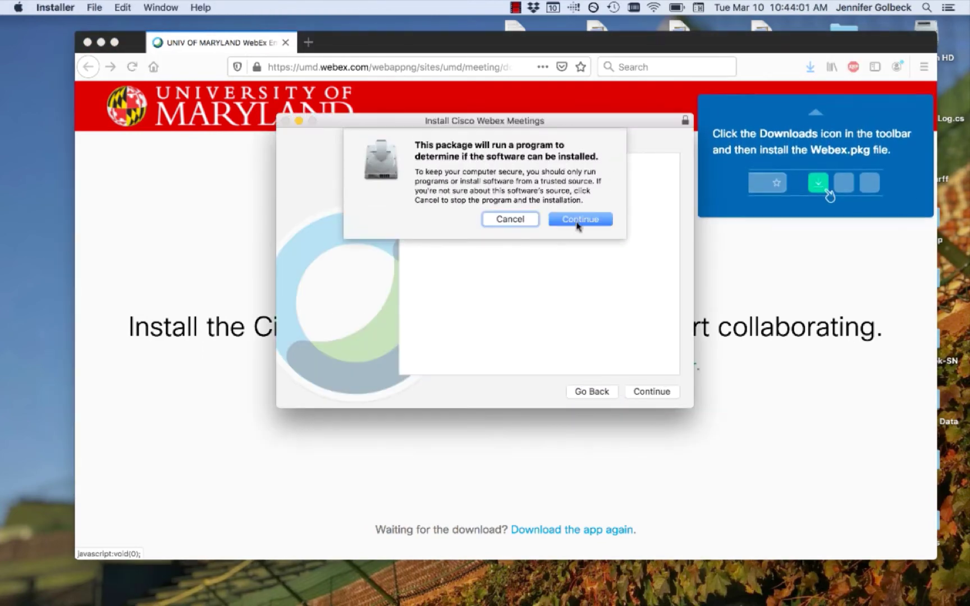
{"action": "left_click", "coordinate": [578, 220]}
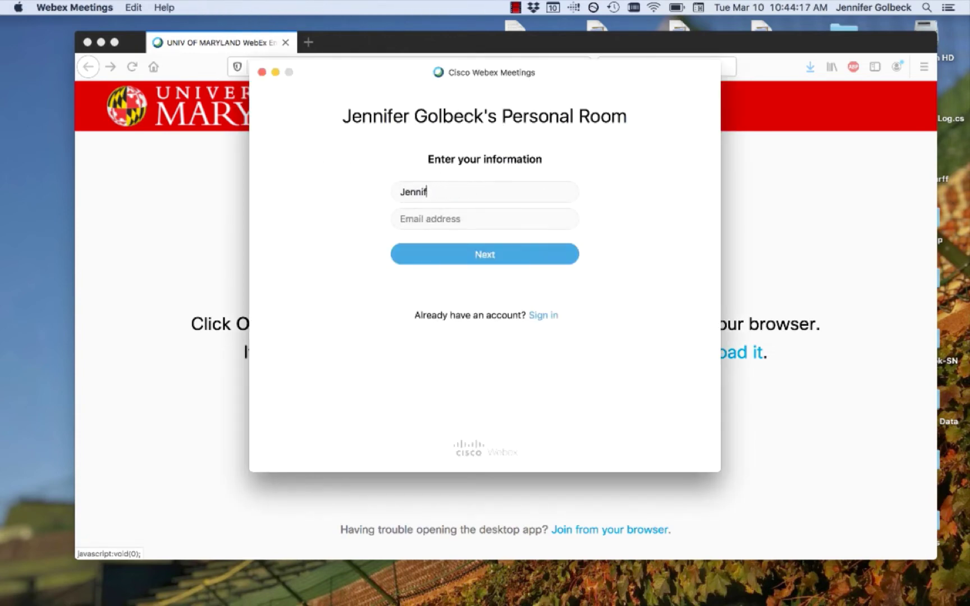
Join the Personal Room meeting under the full name 'Visitor 2'
{"action": "key", "text": "BackSpace"}
{"action": "key", "text": "BackSpace"}
{"action": "key", "text": "BackSpace"}
{"action": "key", "text": "BackSpace"}
{"action": "key", "text": "BackSpace"}
{"action": "key", "text": "BackSpace"}
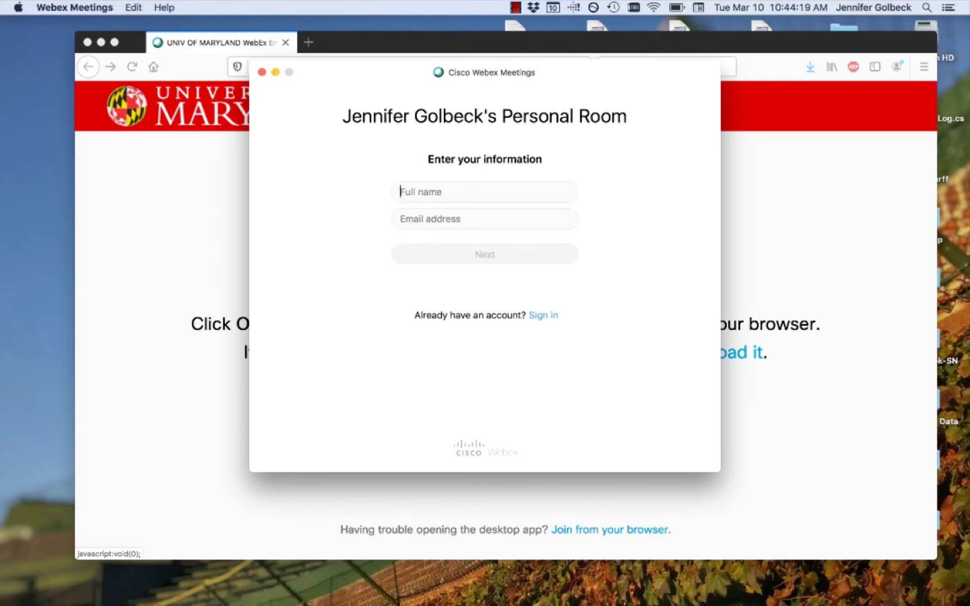
{"action": "type", "text": "Vis"}
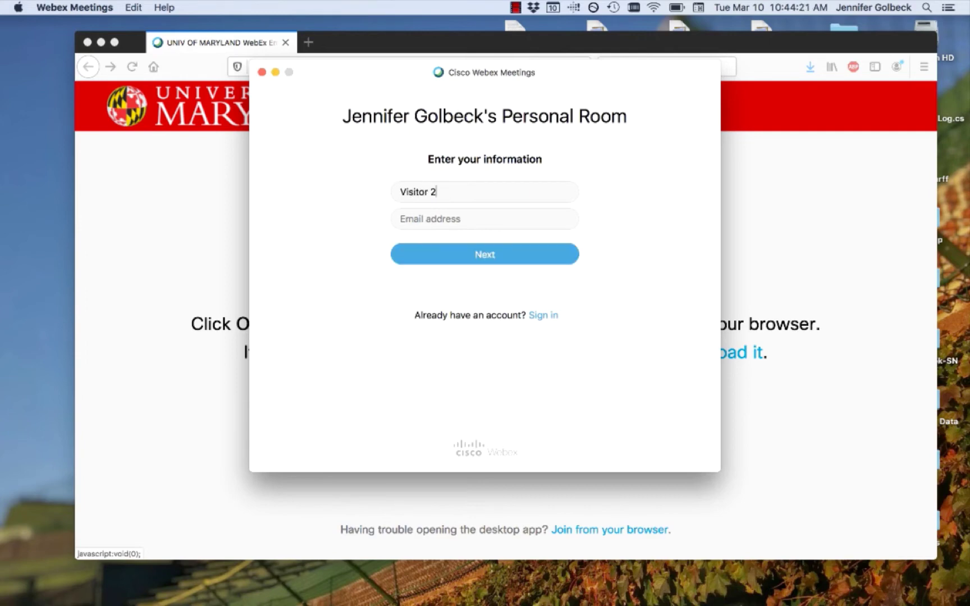
{"action": "type", "text": "itor 2"}
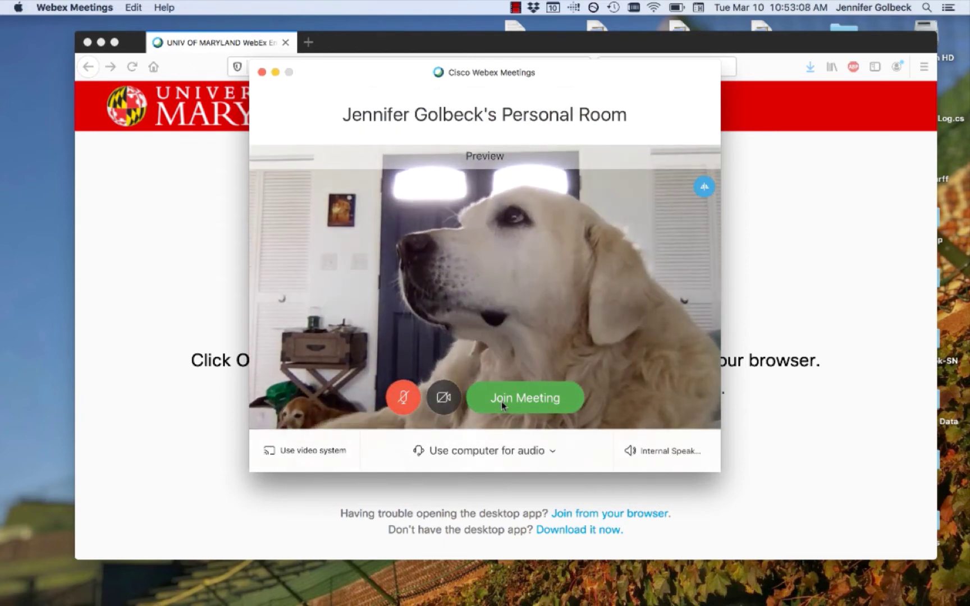
{"action": "left_click", "coordinate": [500, 401]}
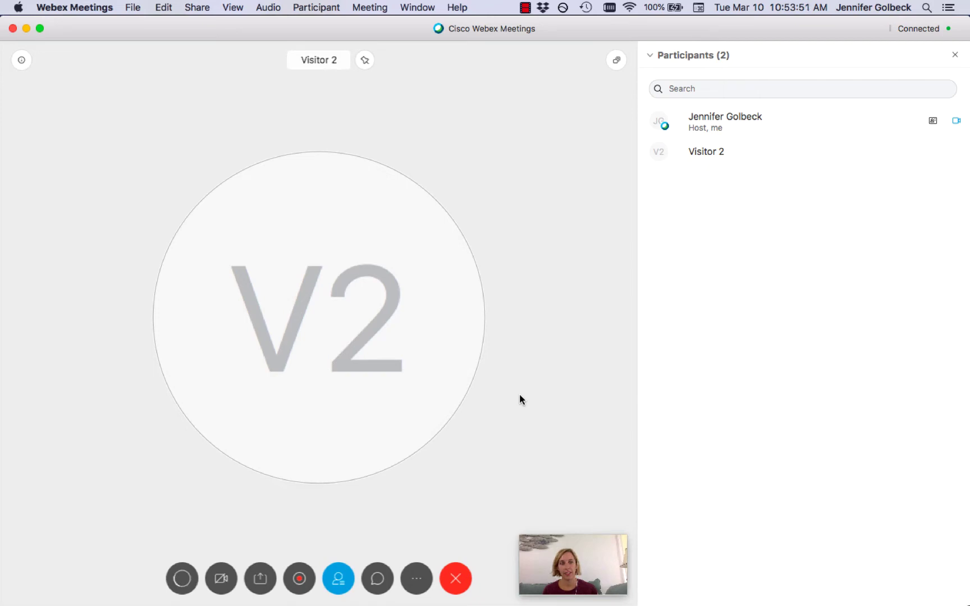
Unmute Visitor 2 in the Participants panel, then mute them again
{"action": "left_click", "coordinate": [792, 144]}
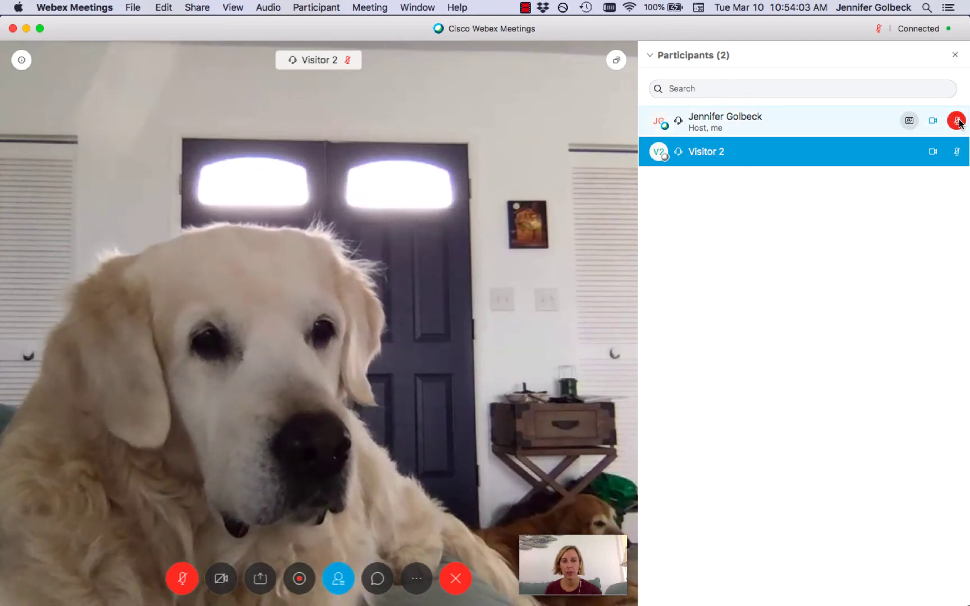
{"action": "left_click", "coordinate": [956, 153]}
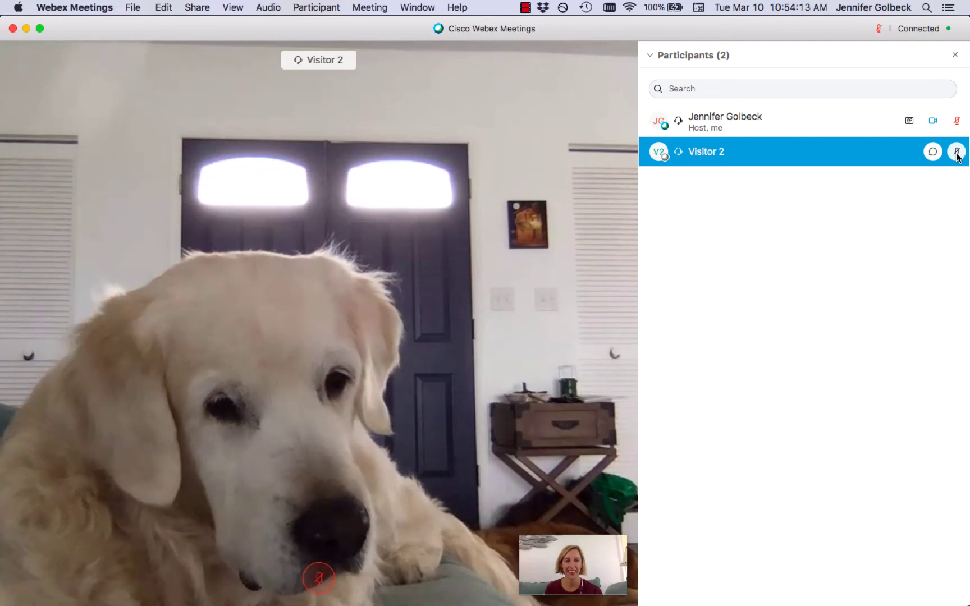
{"action": "left_click", "coordinate": [956, 152]}
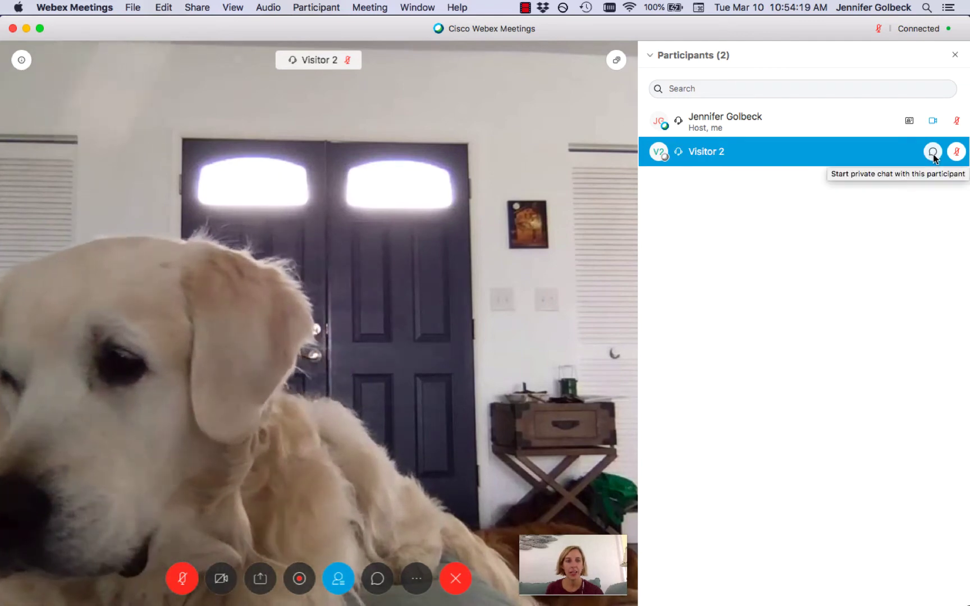
Send Visitor 2 the private chat message 'hi!'
{"action": "left_click", "coordinate": [932, 153]}
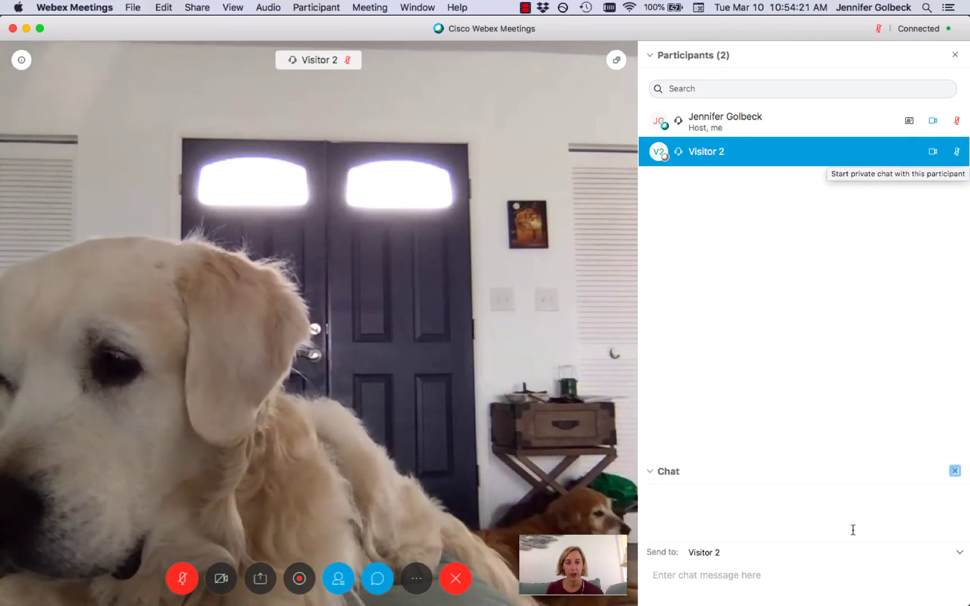
{"action": "left_click", "coordinate": [716, 576]}
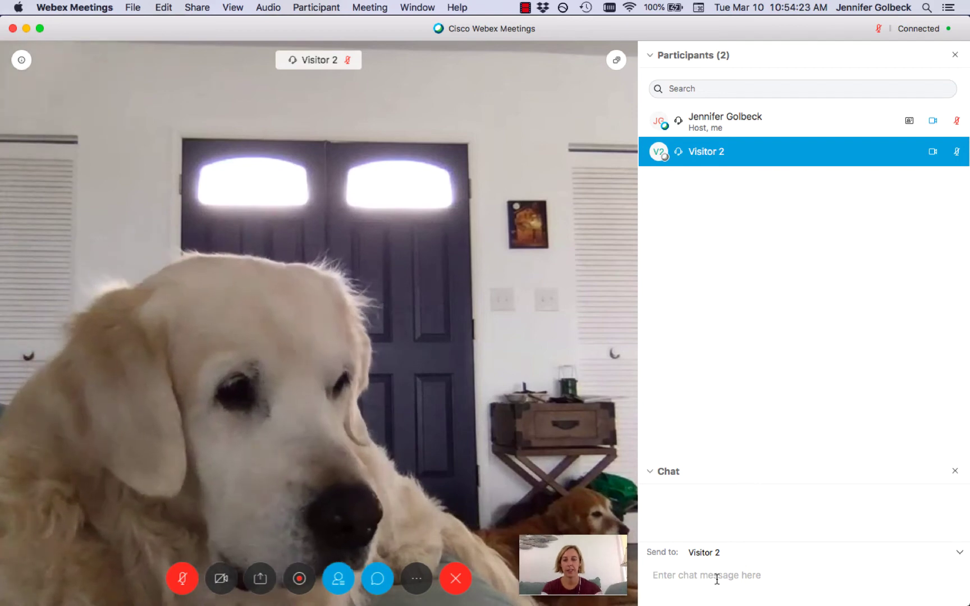
{"action": "type", "text": "hi!"}
{"action": "key", "text": "Return"}
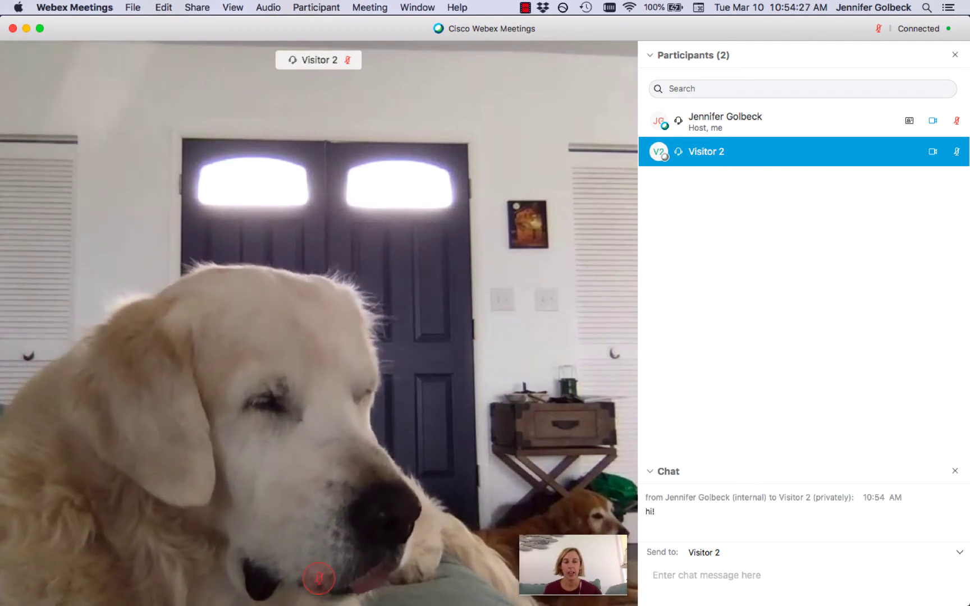
Close the Participants and Chat panels, then reopen both with participants above chat
{"action": "left_click", "coordinate": [955, 55]}
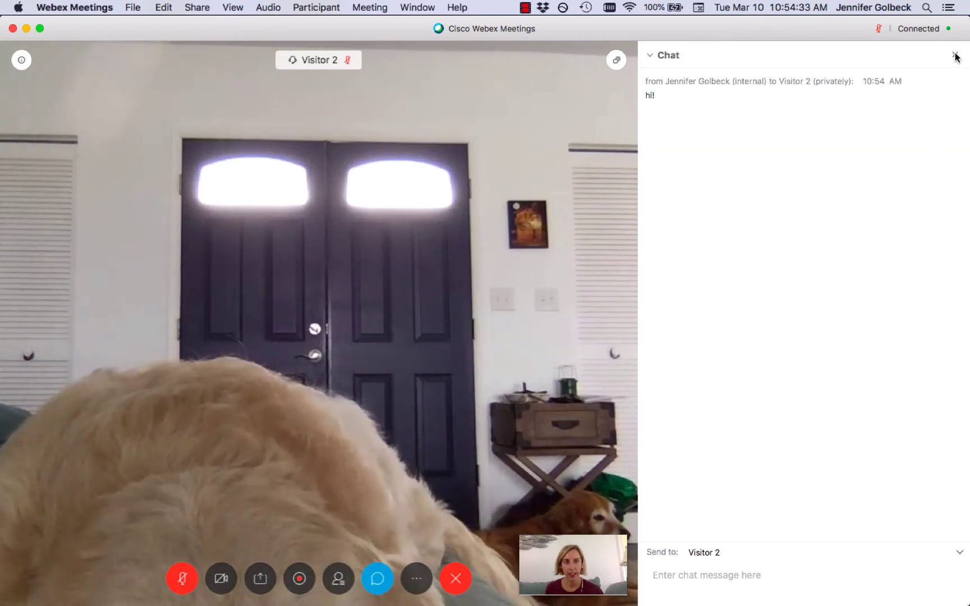
{"action": "left_click", "coordinate": [955, 55]}
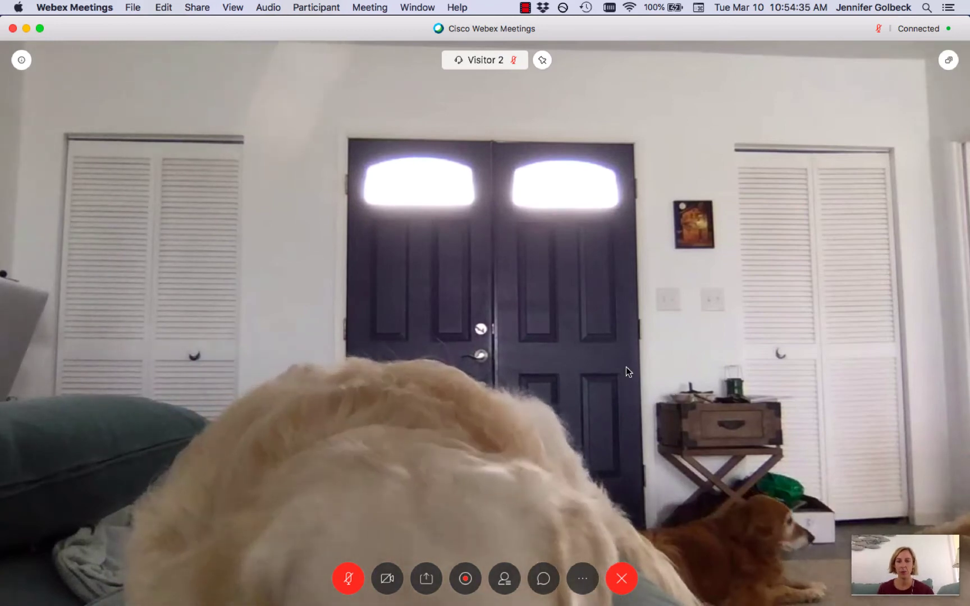
{"action": "left_click", "coordinate": [505, 580]}
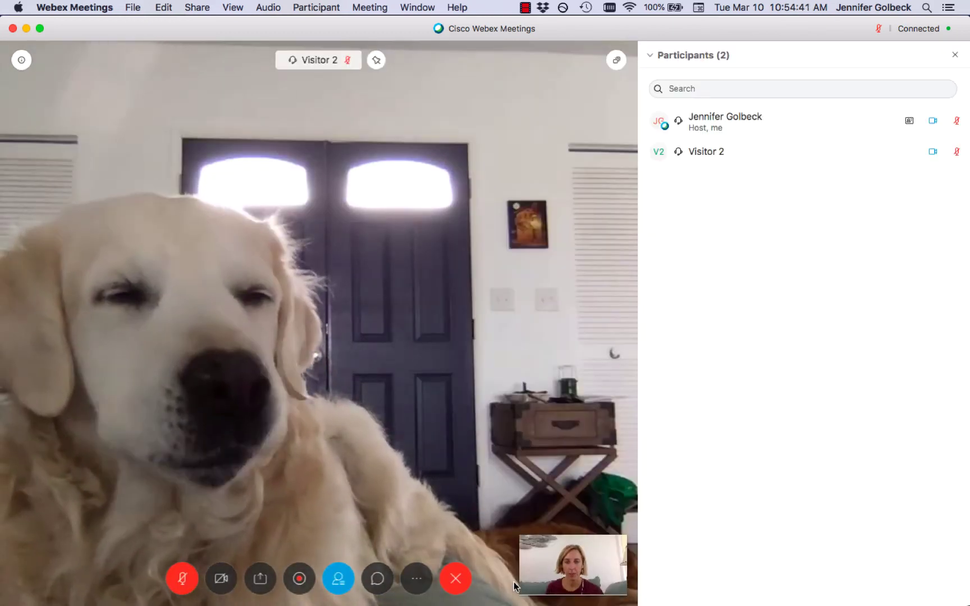
{"action": "left_click", "coordinate": [381, 585]}
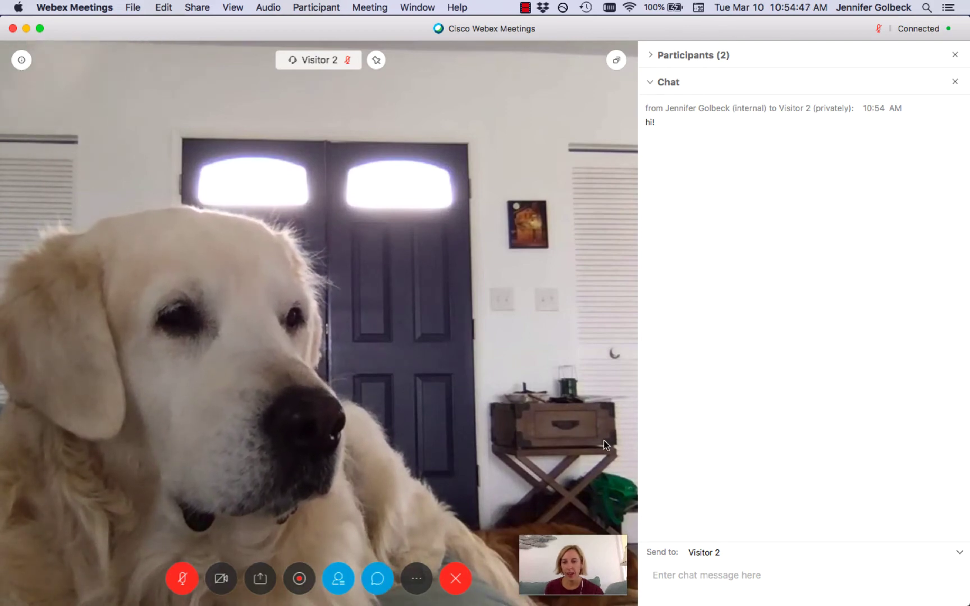
{"action": "left_click", "coordinate": [654, 56]}
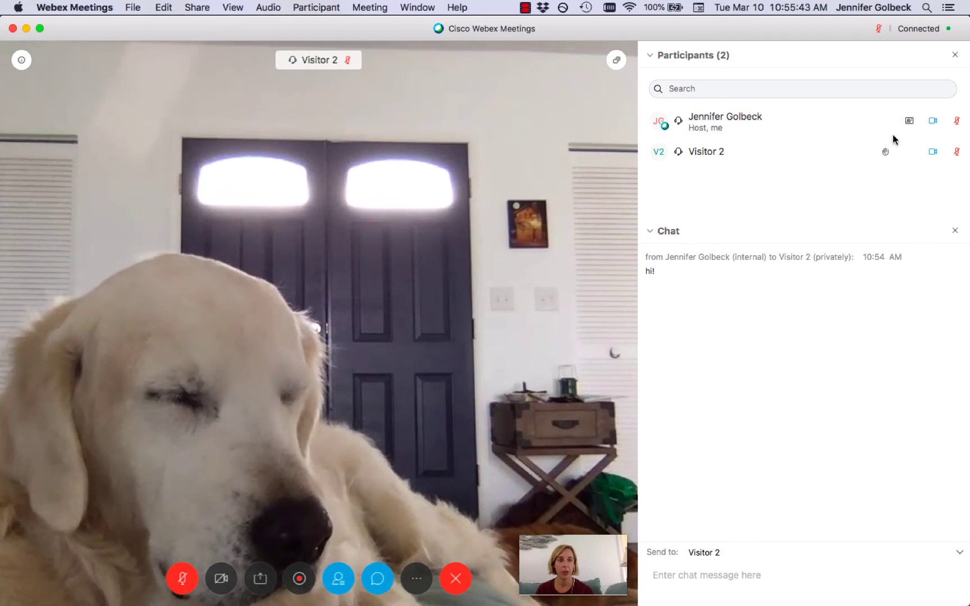
{"action": "left_click", "coordinate": [886, 153]}
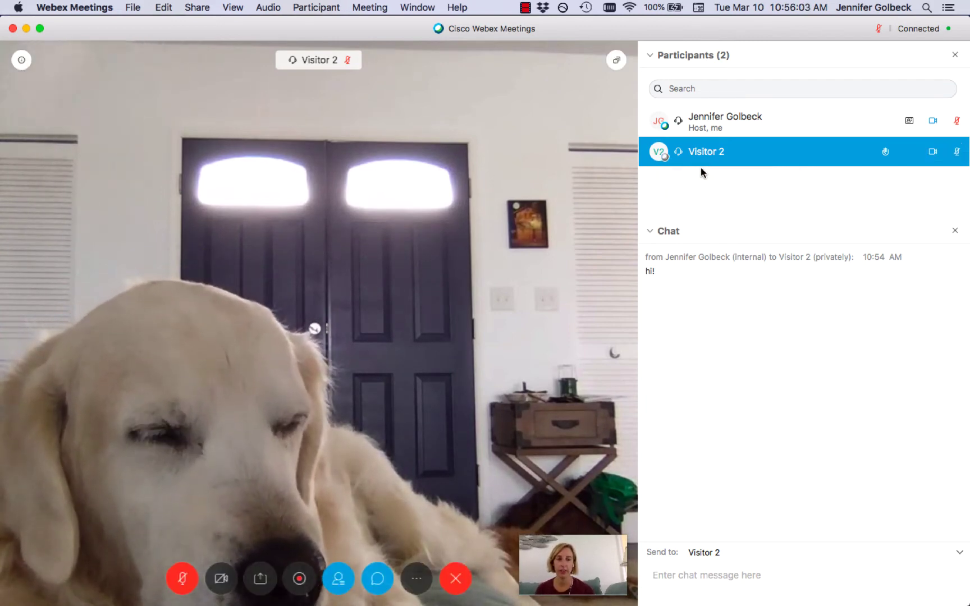
Make Visitor 2 presenter, then confirm making yourself presenter again
{"action": "left_click", "coordinate": [666, 159]}
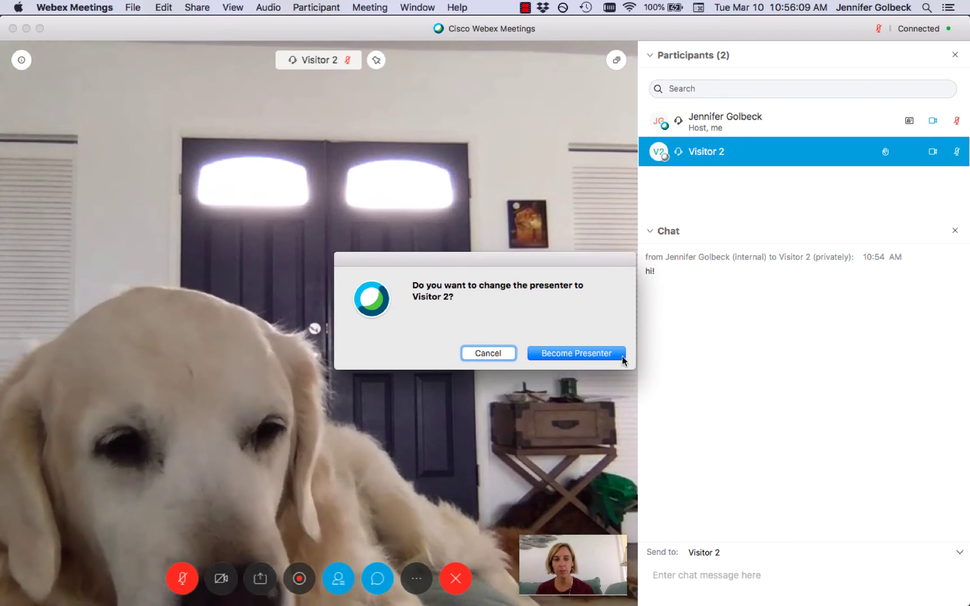
{"action": "left_click", "coordinate": [596, 353]}
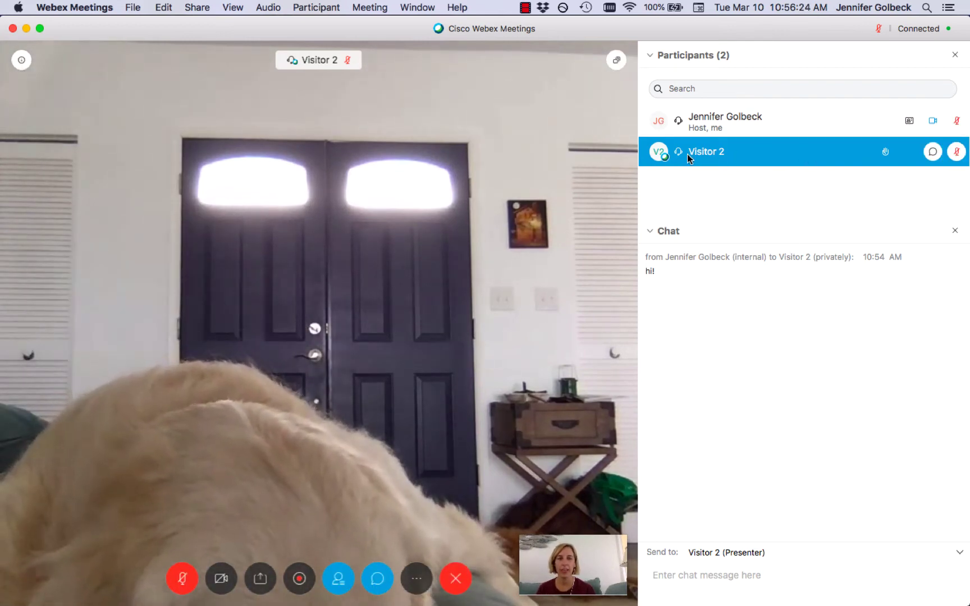
{"action": "left_click", "coordinate": [665, 124]}
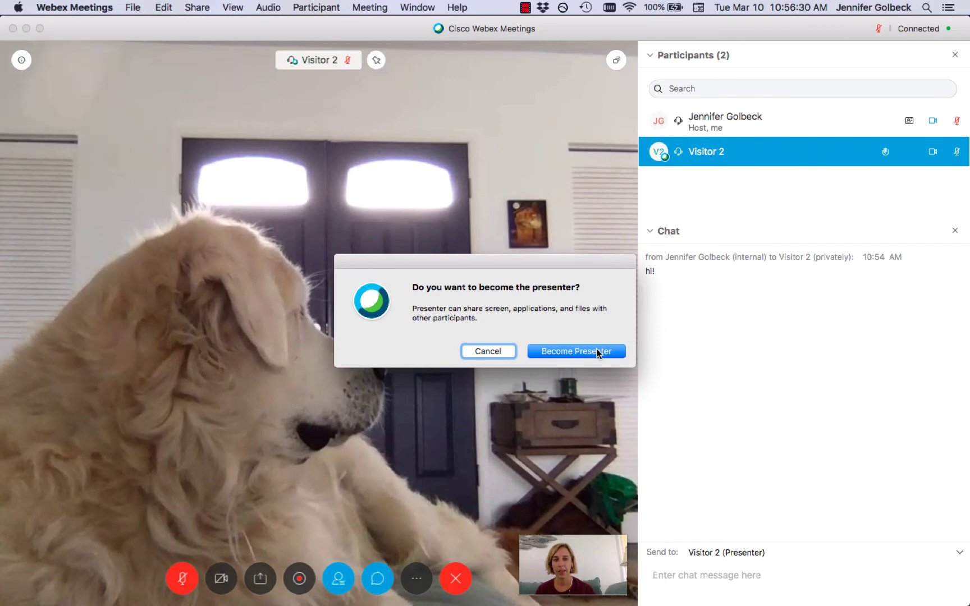
{"action": "left_click", "coordinate": [595, 352]}
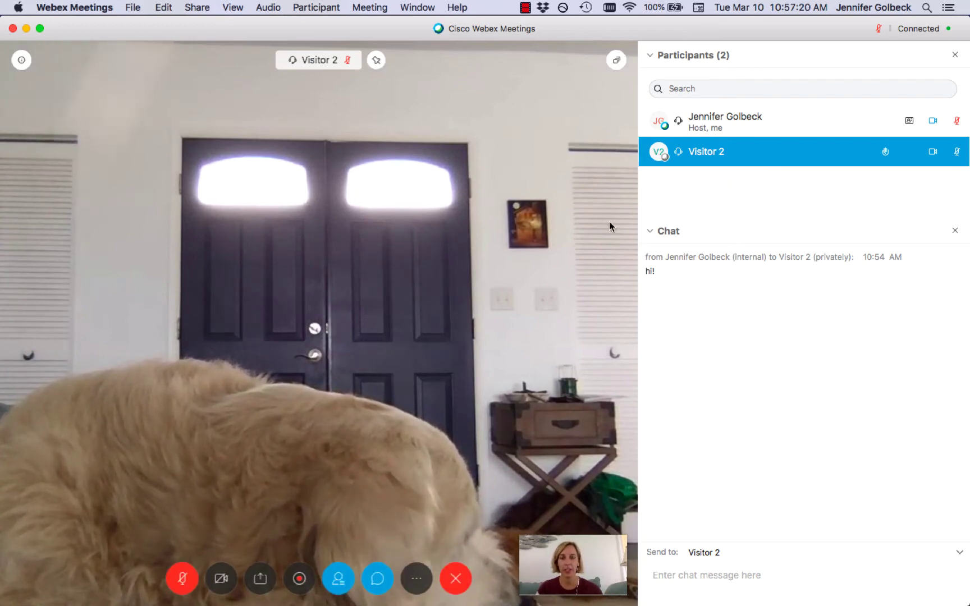
{"action": "left_click", "coordinate": [461, 578]}
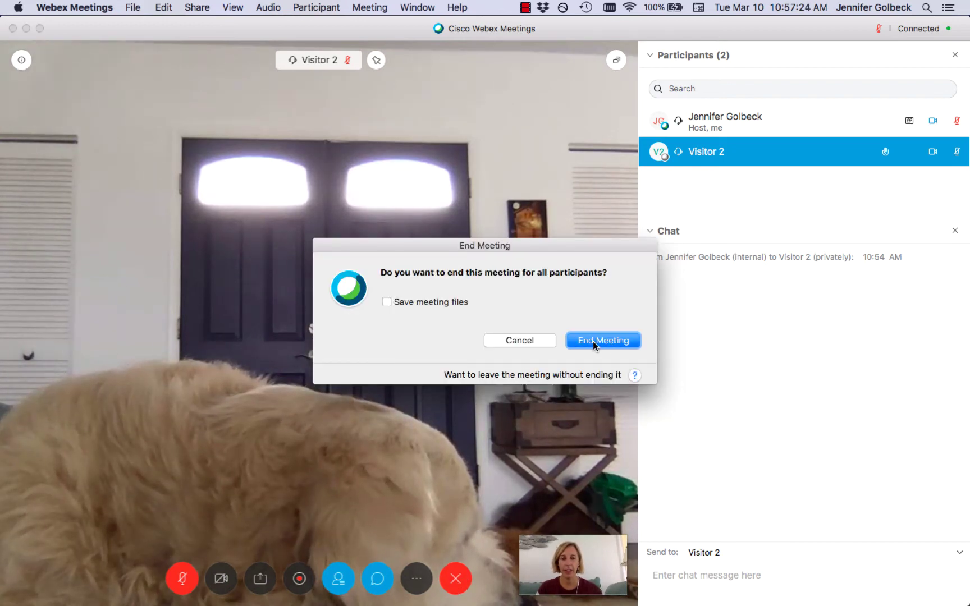
{"action": "left_click", "coordinate": [542, 340]}
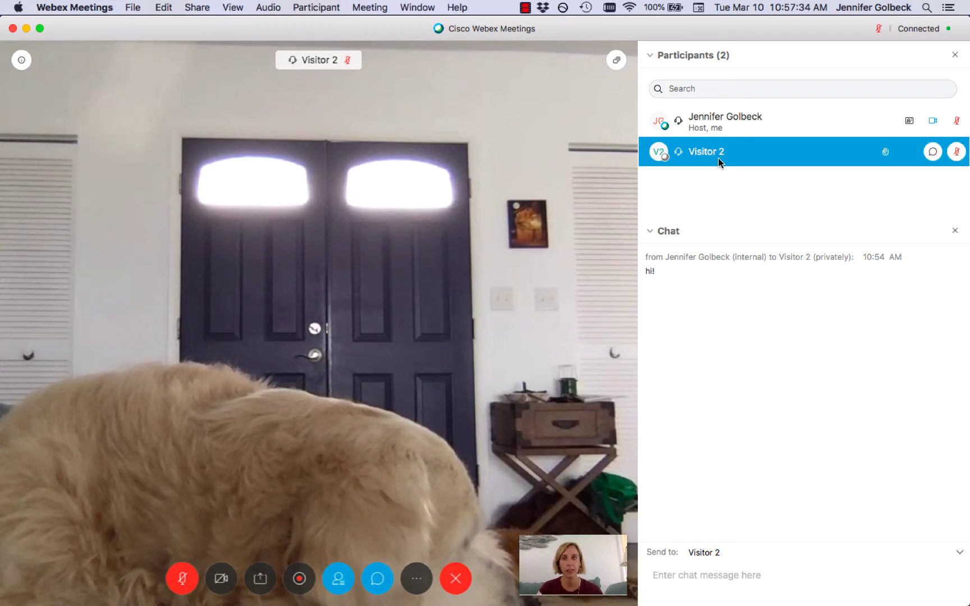
Change Visitor 2's role to Host and confirm in the Assign Host dialog
{"action": "left_click", "coordinate": [334, 9]}
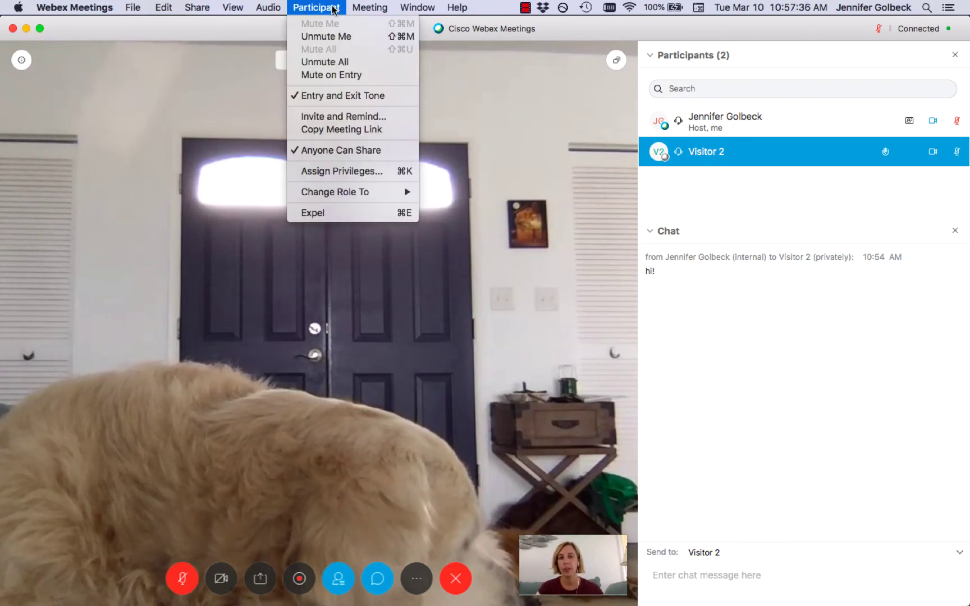
{"action": "mouse_move", "coordinate": [393, 192]}
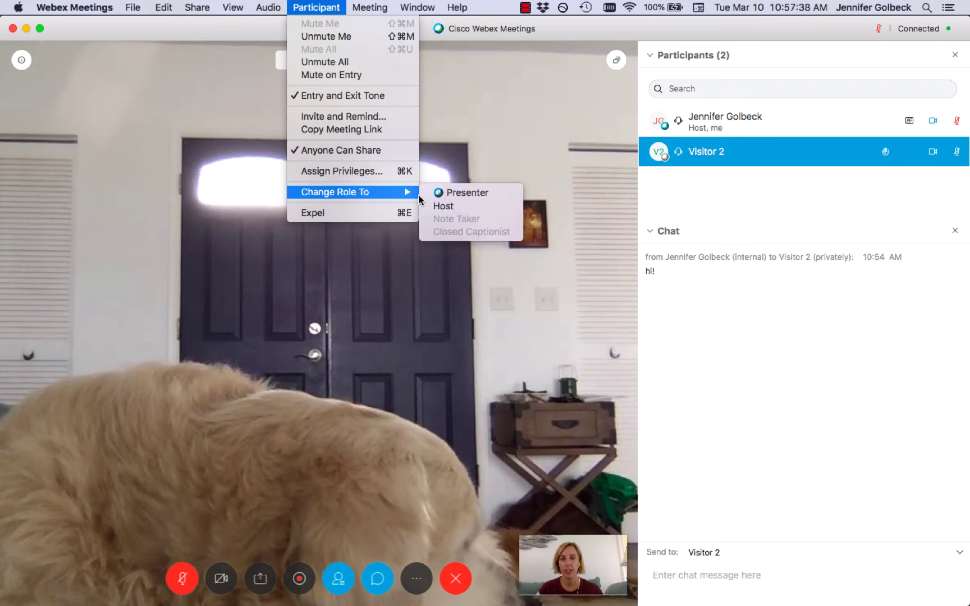
{"action": "left_click", "coordinate": [471, 211]}
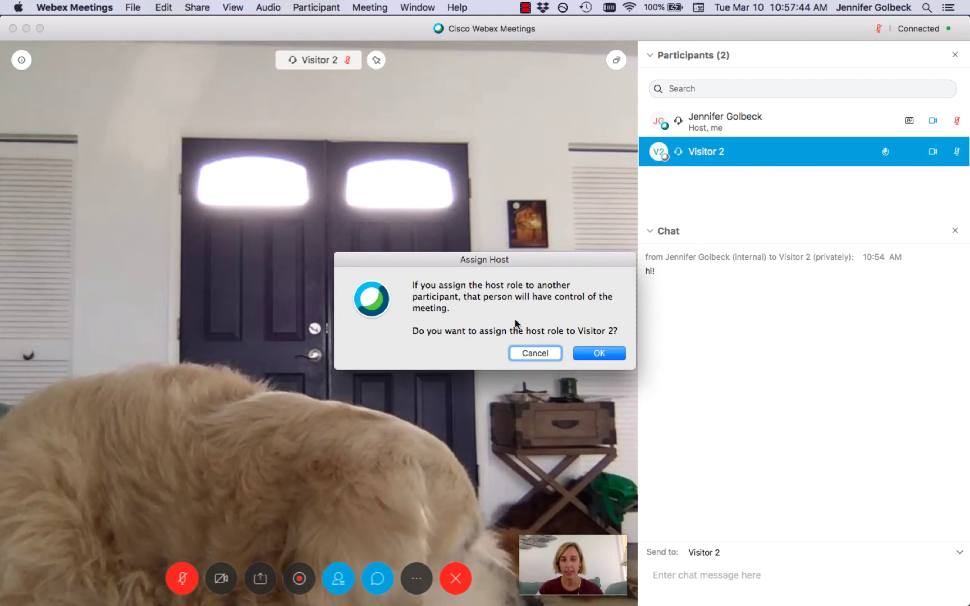
{"action": "left_click", "coordinate": [598, 353]}
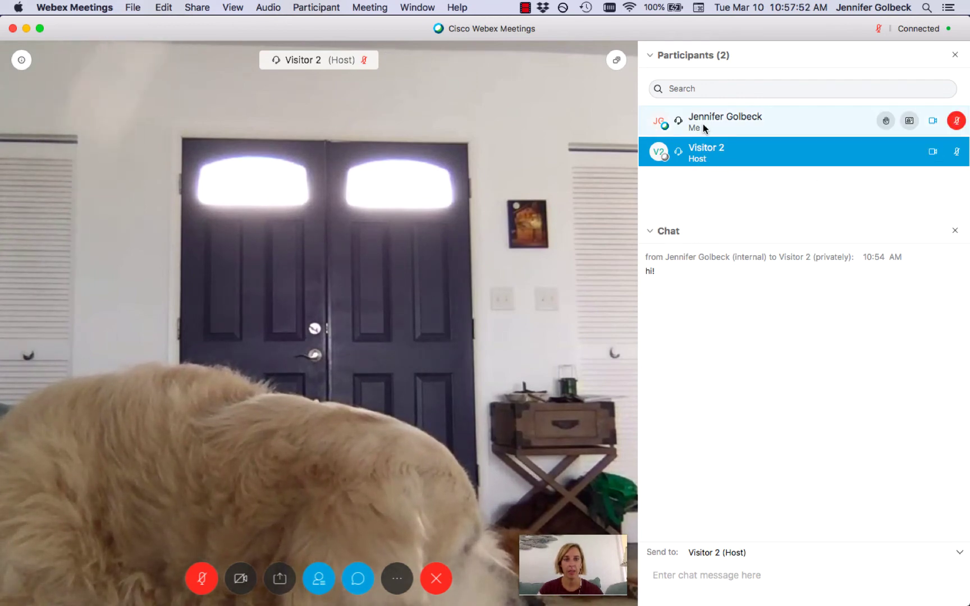
Raise your hand, lower it again, and look through the meeting options
{"action": "left_click", "coordinate": [886, 122]}
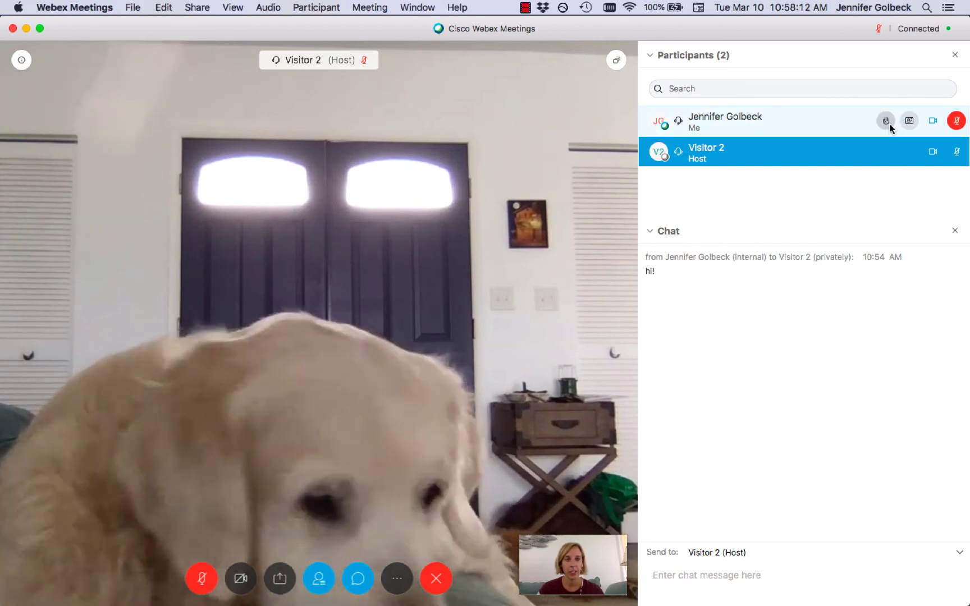
{"action": "left_click", "coordinate": [886, 121]}
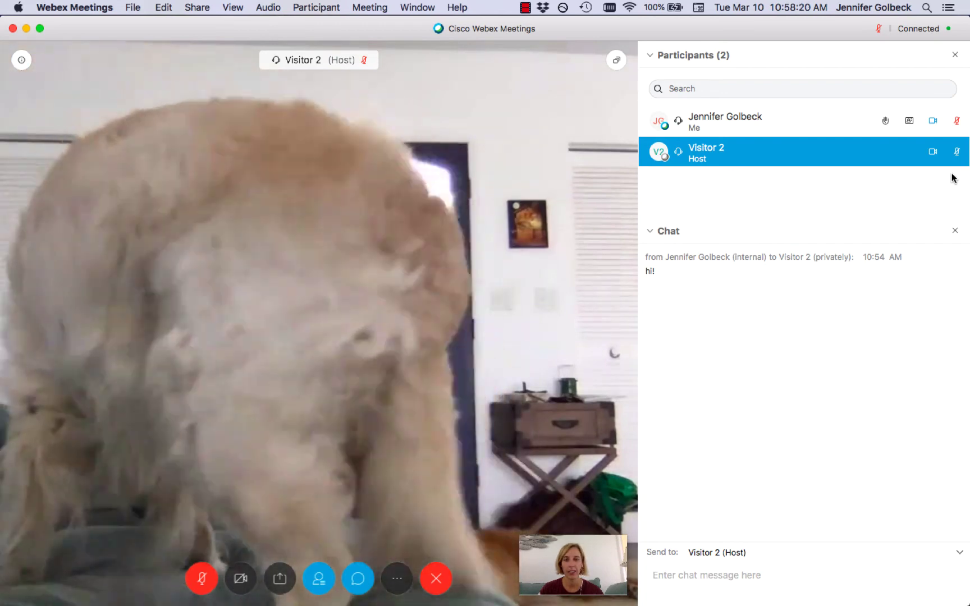
{"action": "mouse_move", "coordinate": [953, 162]}
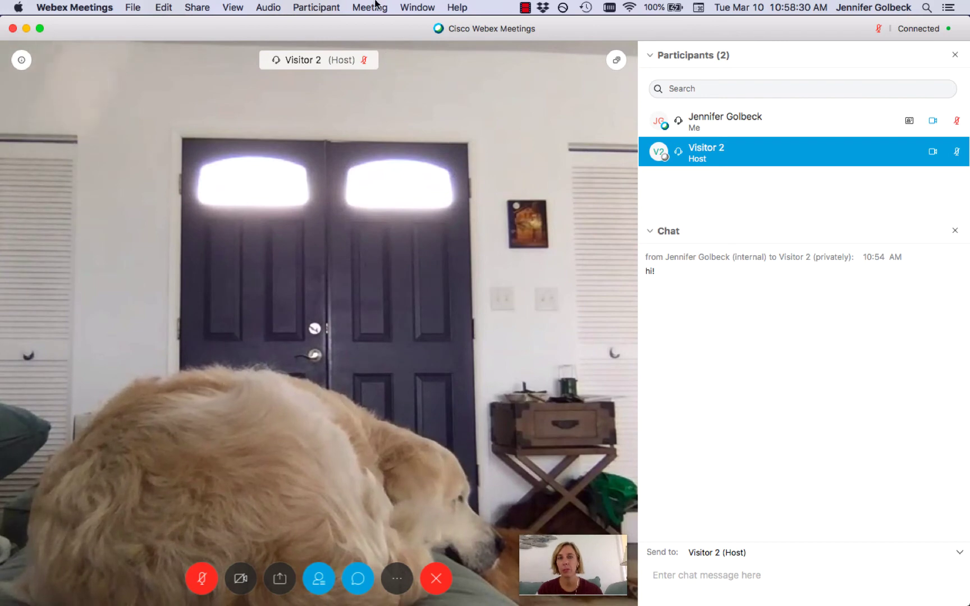
{"action": "left_click", "coordinate": [374, 6]}
Select your own participant entry and reclaim the host role from Visitor 2
{"action": "mouse_move", "coordinate": [324, 4]}
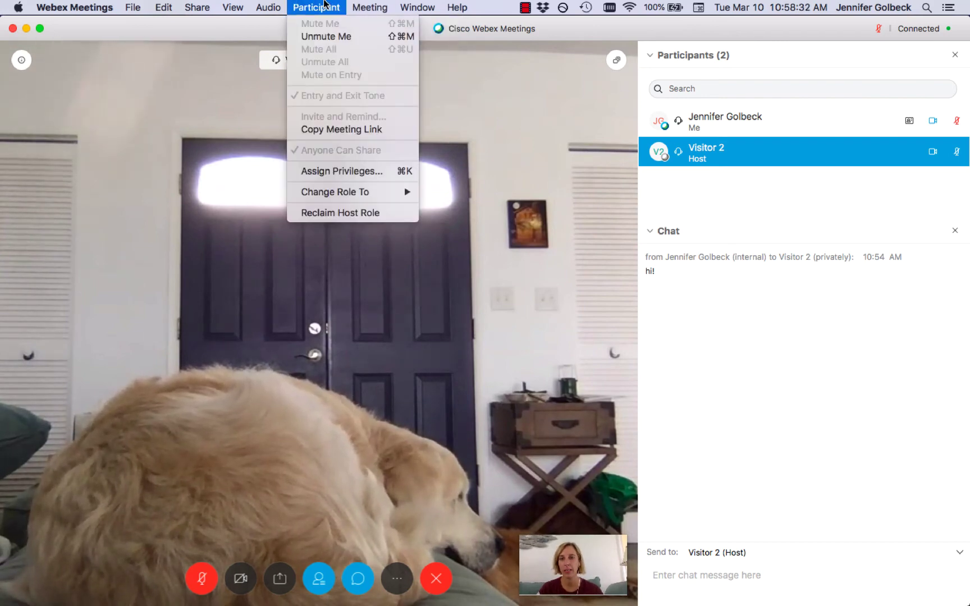
{"action": "left_click", "coordinate": [693, 196]}
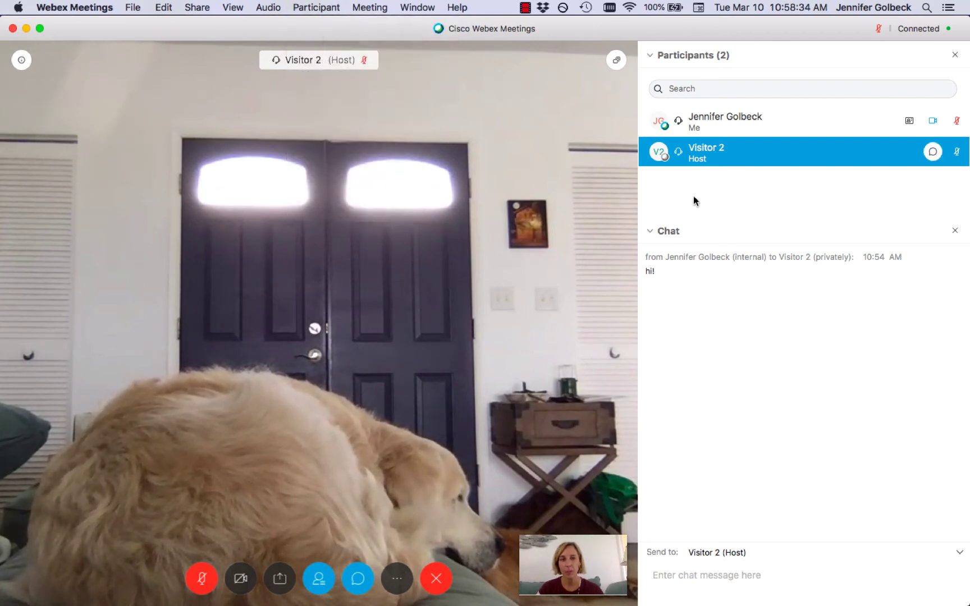
{"action": "left_click", "coordinate": [724, 121]}
{"action": "left_click", "coordinate": [315, 7]}
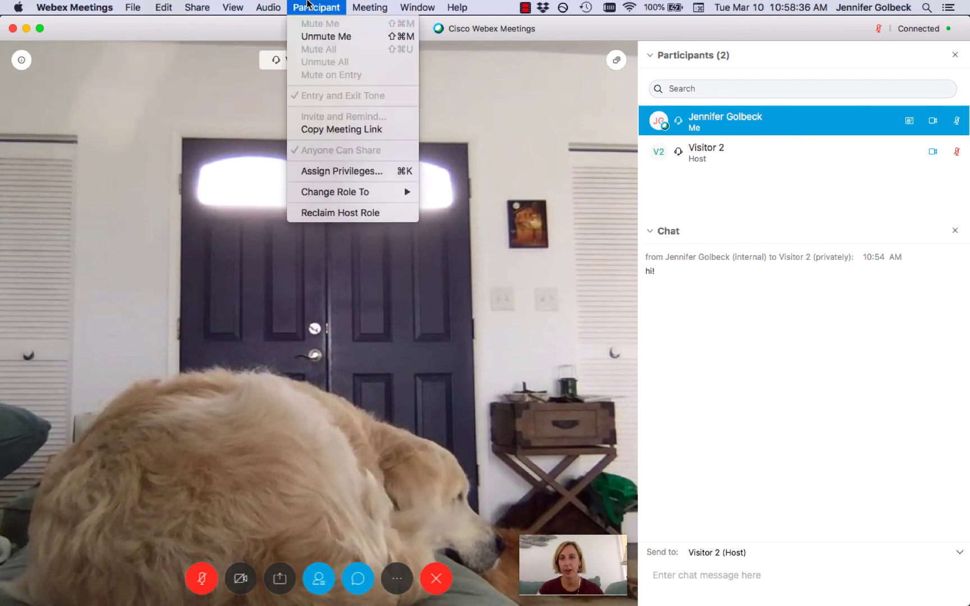
{"action": "left_click", "coordinate": [356, 212]}
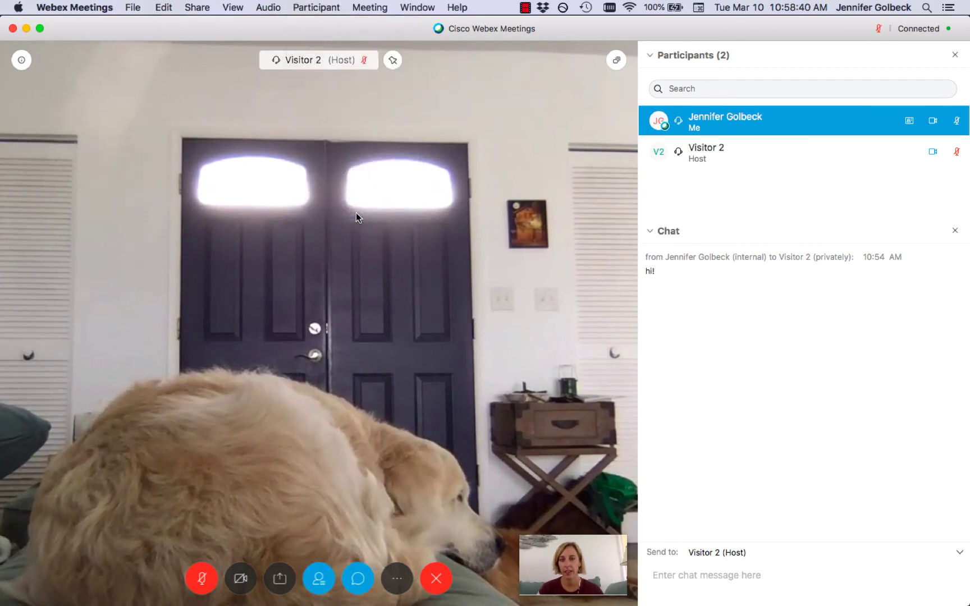
{"action": "left_click", "coordinate": [321, 3]}
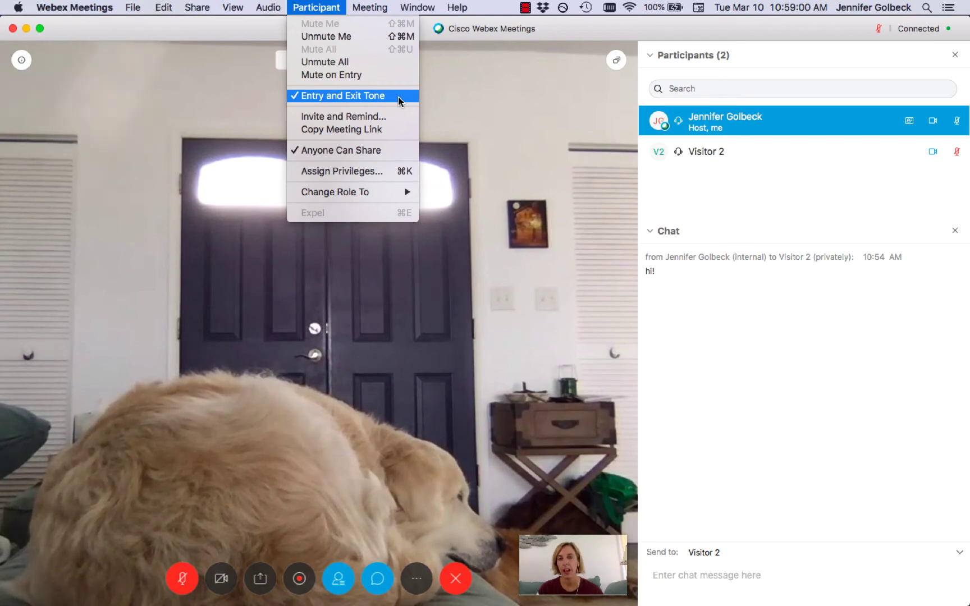
{"action": "left_click", "coordinate": [334, 4]}
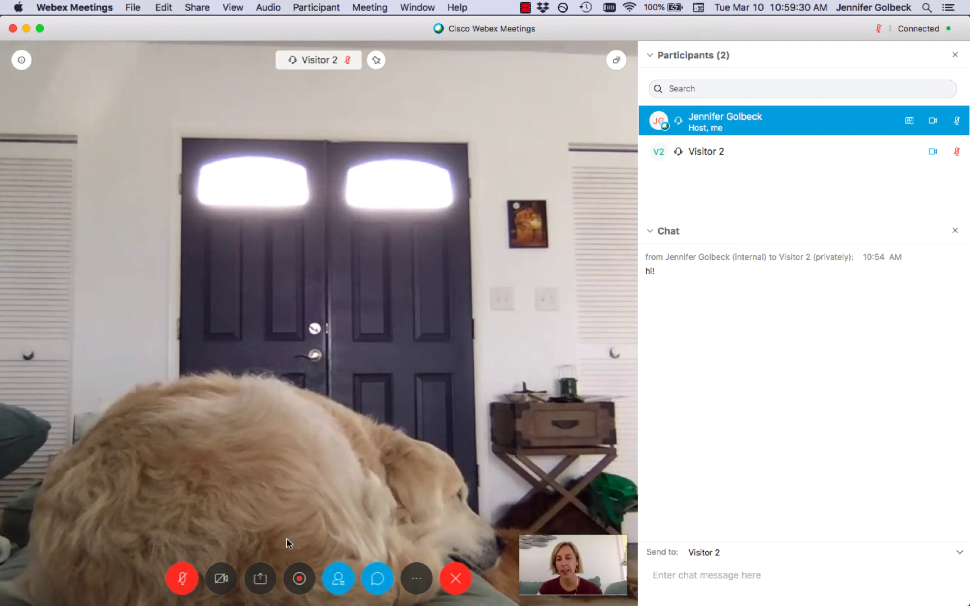
Share the Microsoft Word window from the Share Content choices
{"action": "left_click", "coordinate": [262, 580]}
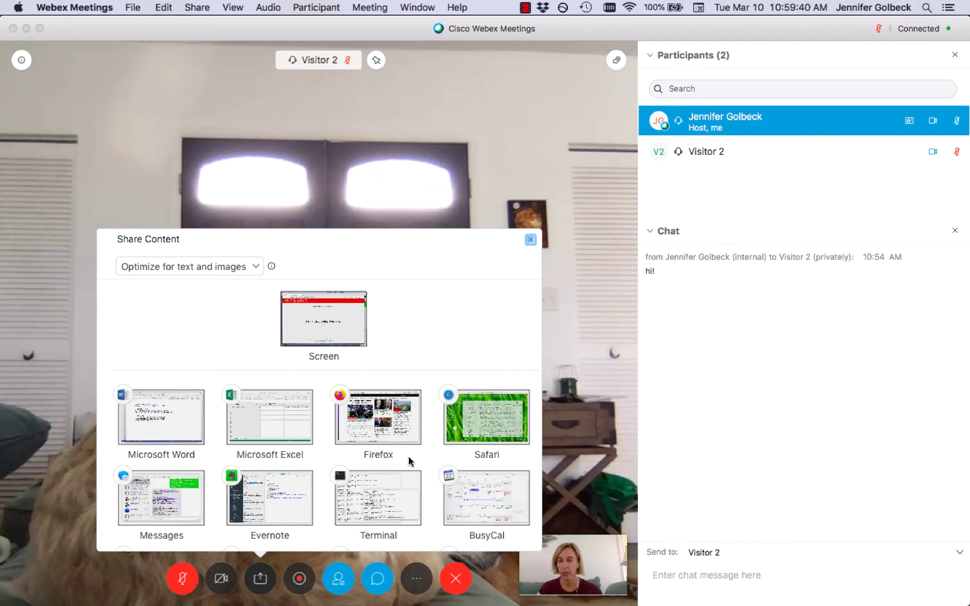
{"action": "mouse_move", "coordinate": [174, 429]}
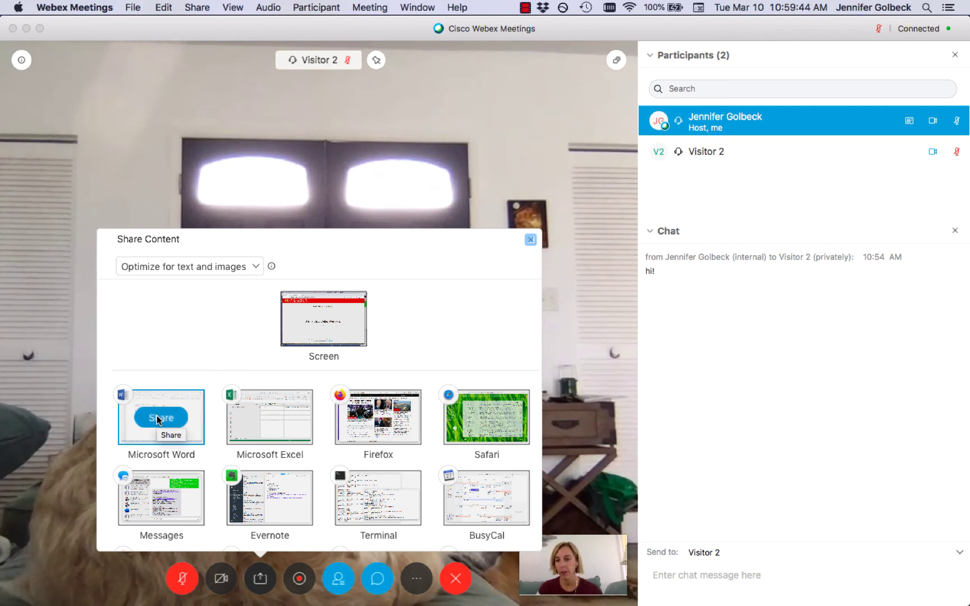
{"action": "left_click", "coordinate": [152, 421]}
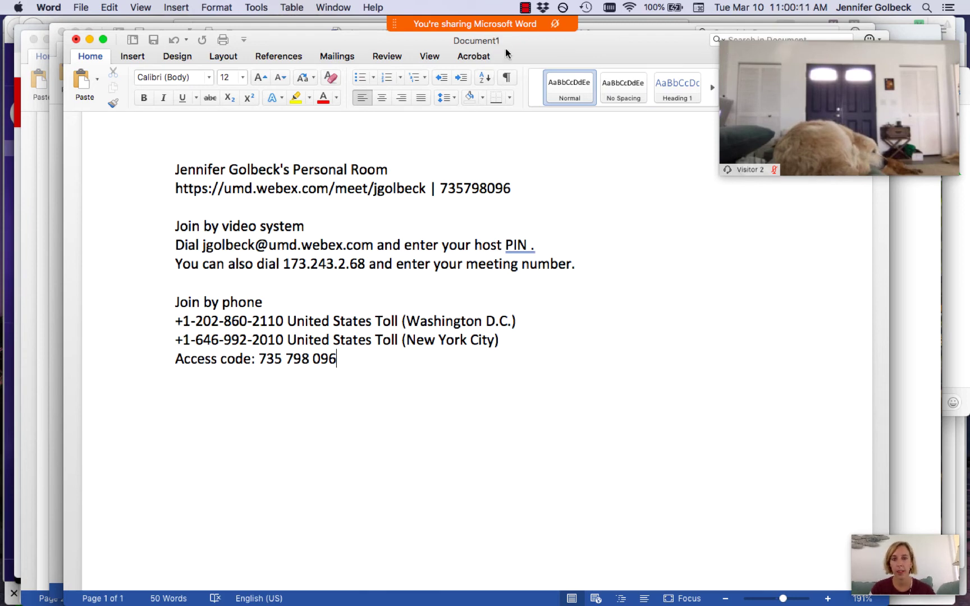
Draw a green loop around the meeting number on the shared document
{"action": "mouse_move", "coordinate": [496, 26]}
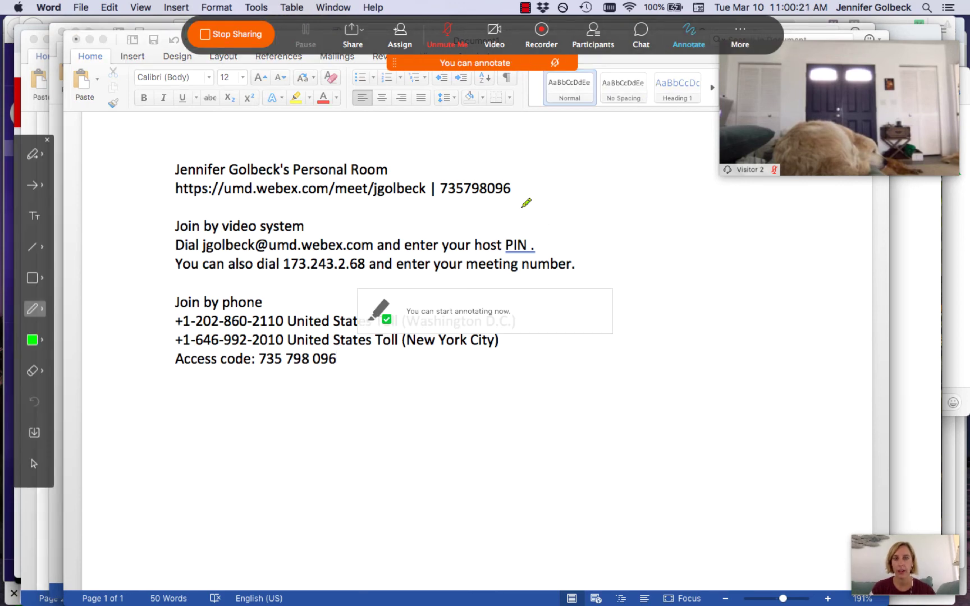
{"action": "left_click_drag", "start_coordinate": [536, 199], "coordinate": [444, 188]}
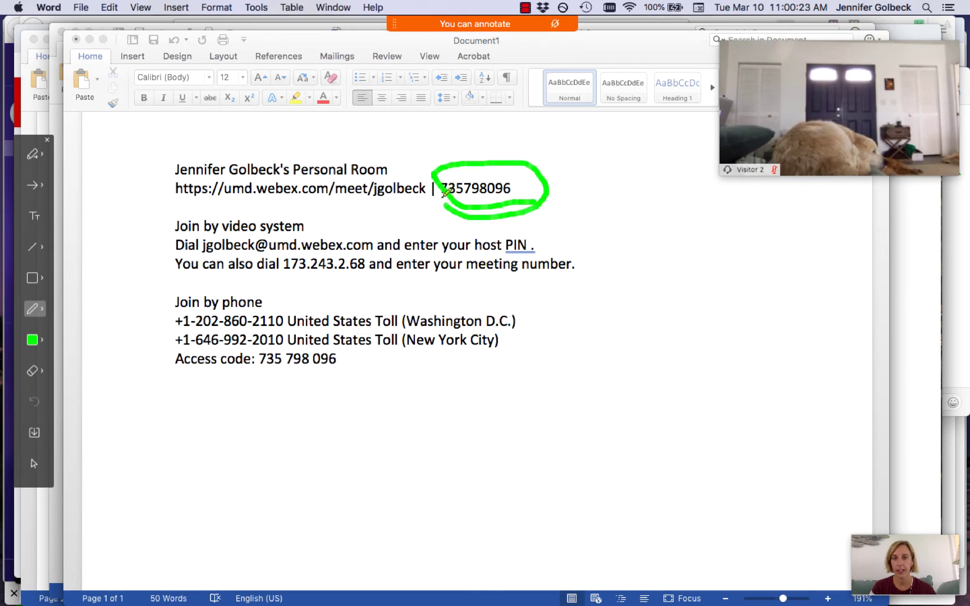
{"action": "left_click_drag", "start_coordinate": [543, 163], "coordinate": [550, 195]}
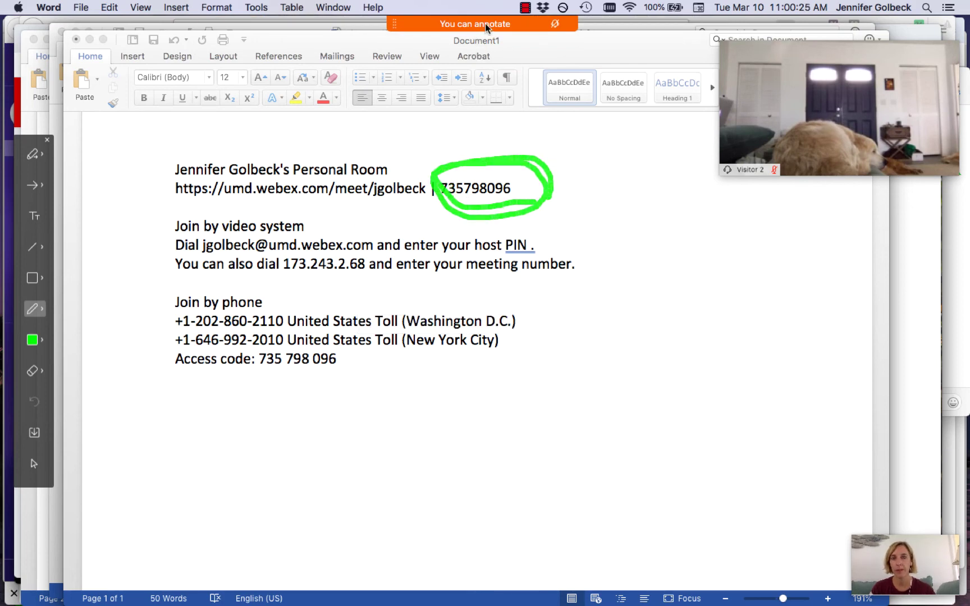
Turn off annotation and stop sharing the Word document
{"action": "mouse_move", "coordinate": [524, 26]}
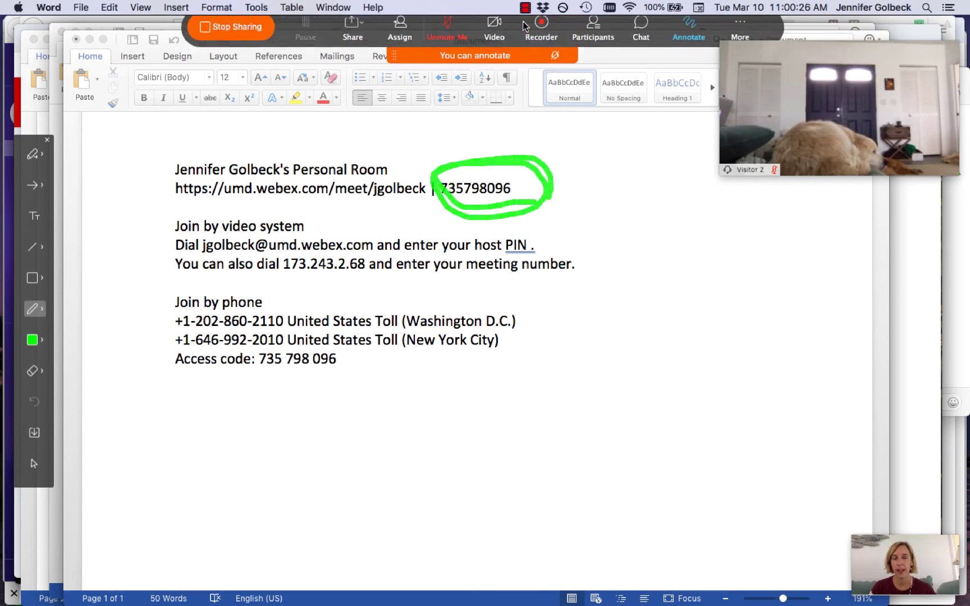
{"action": "left_click", "coordinate": [690, 31]}
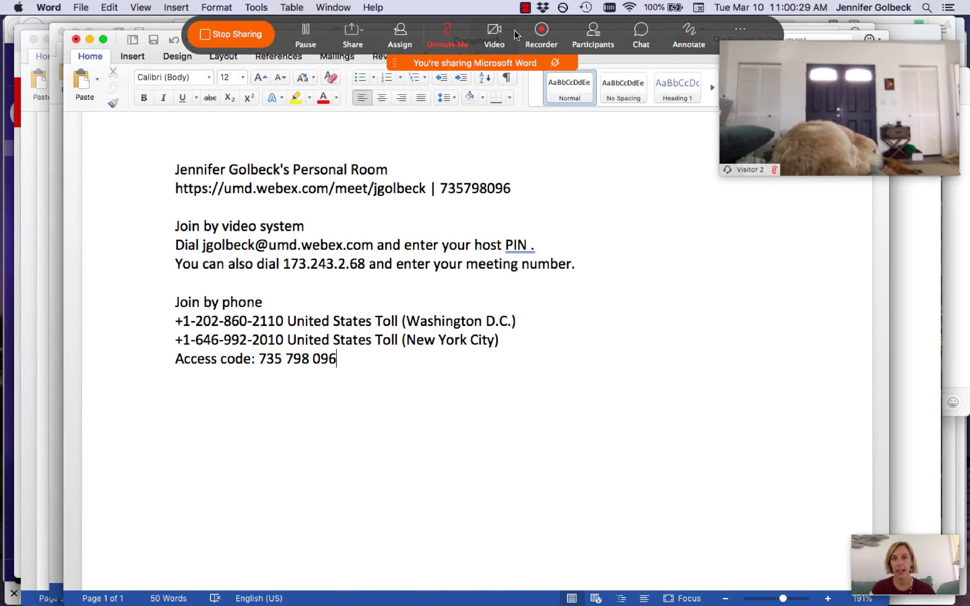
{"action": "left_click", "coordinate": [218, 41]}
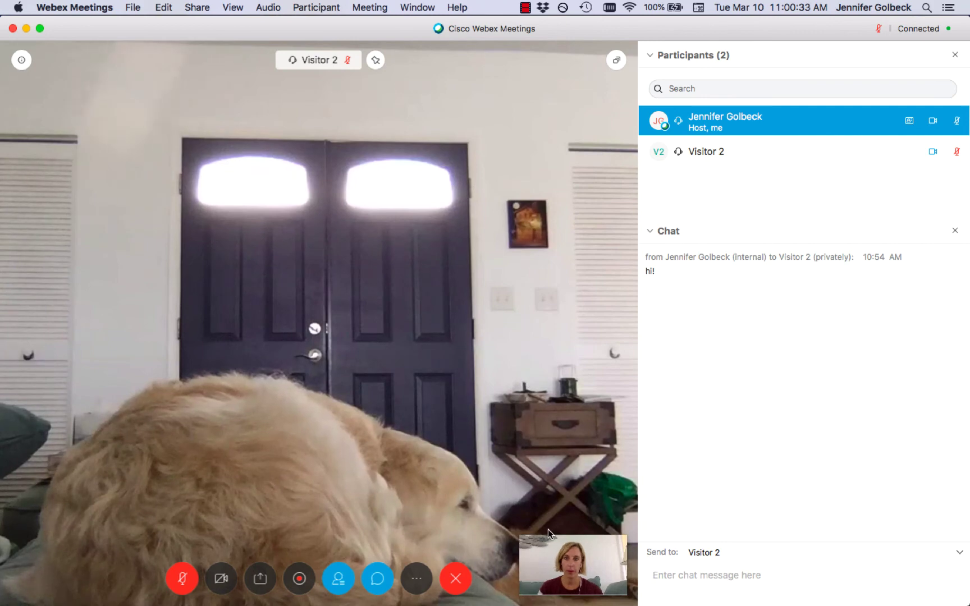